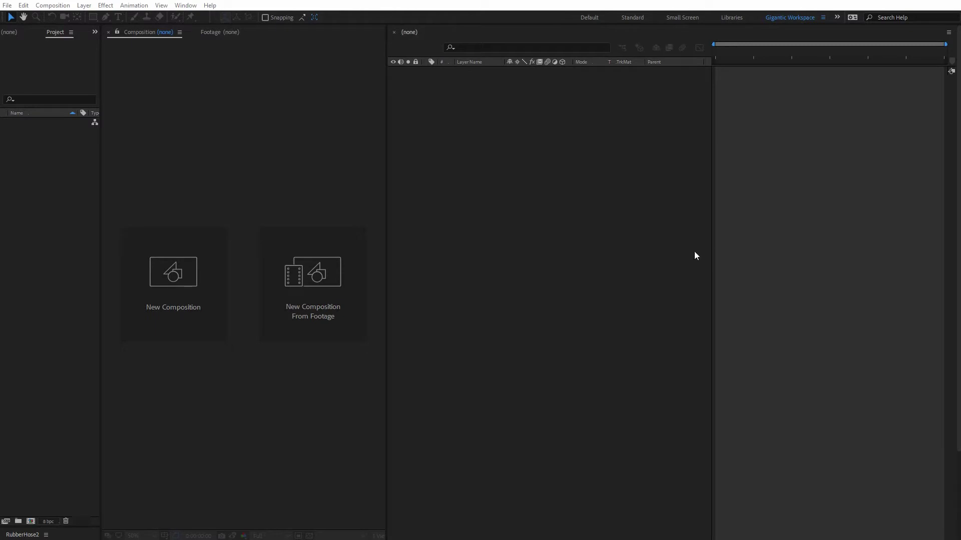
- Import the black sheep Illustrator file as a composition with footage dimensions set to Layer Size
right_click(44, 186)
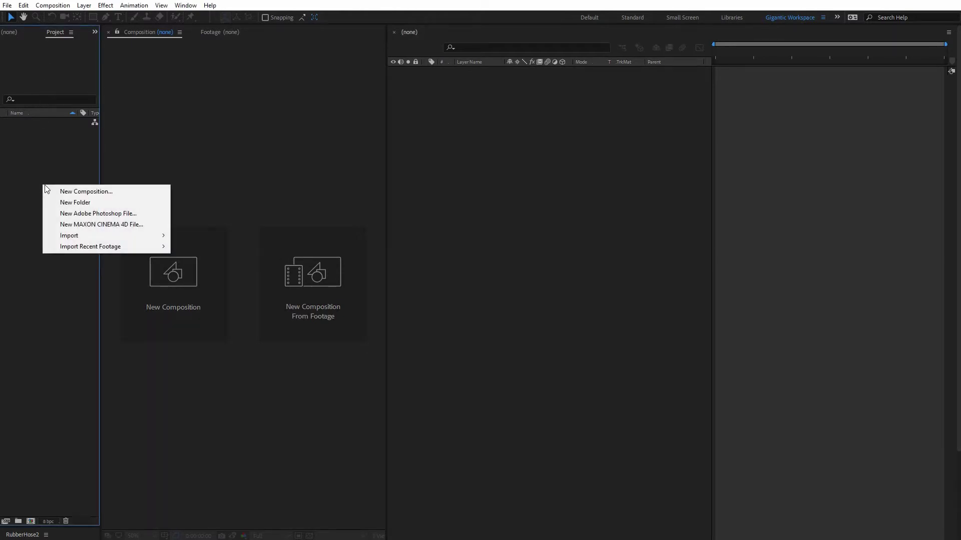
mouse_move(78, 236)
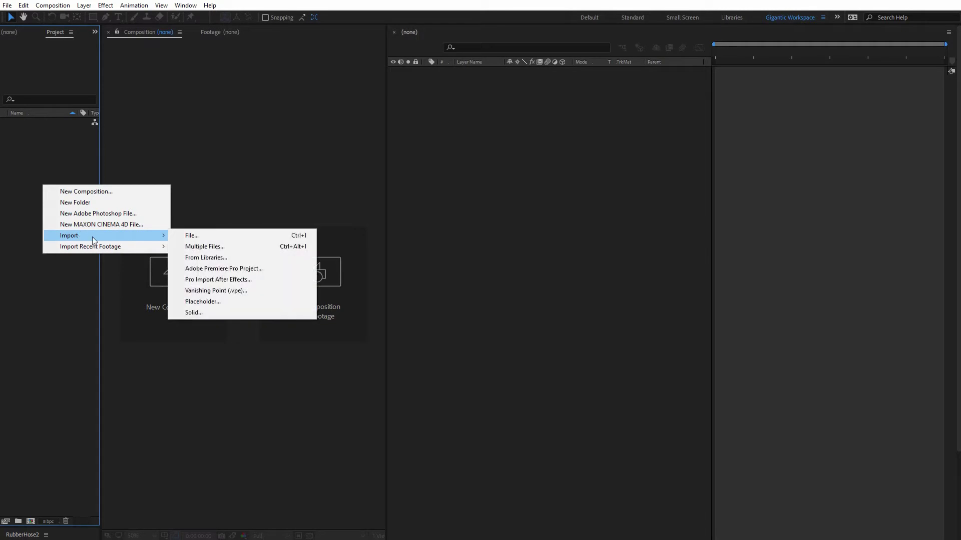
left_click(187, 240)
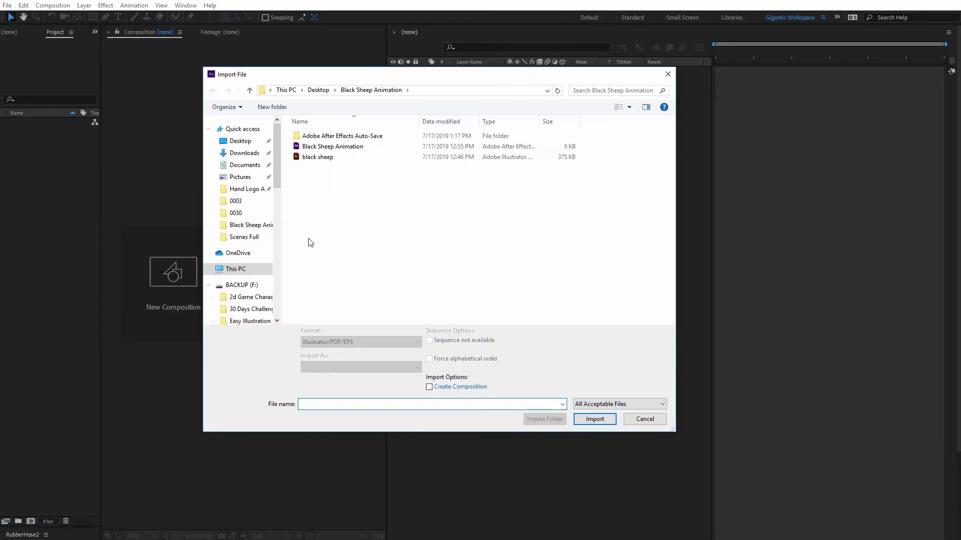
left_click(328, 160)
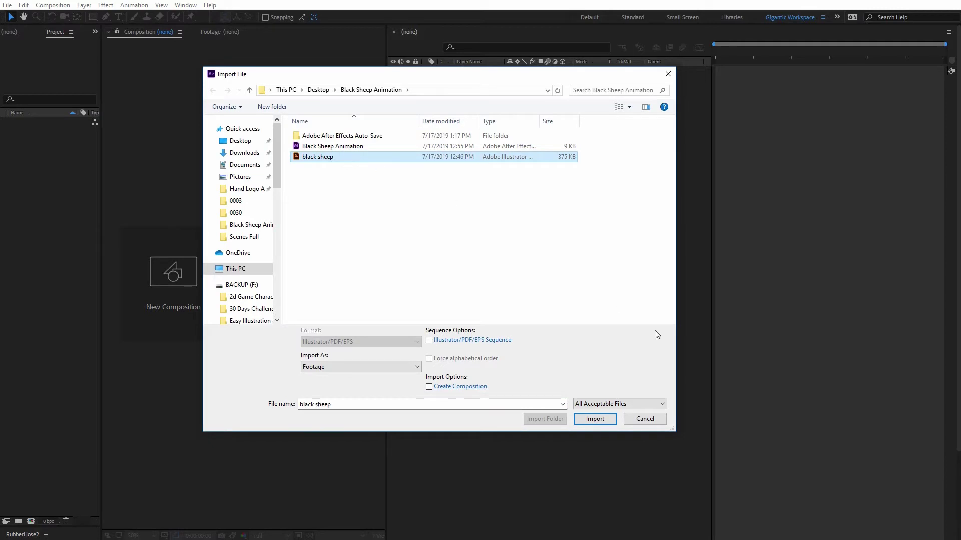
left_click(604, 419)
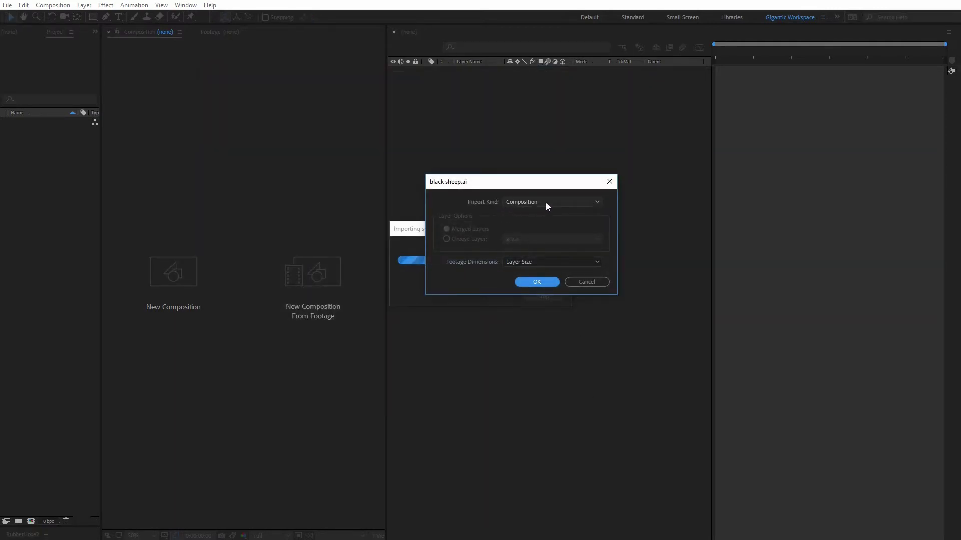
left_click(538, 283)
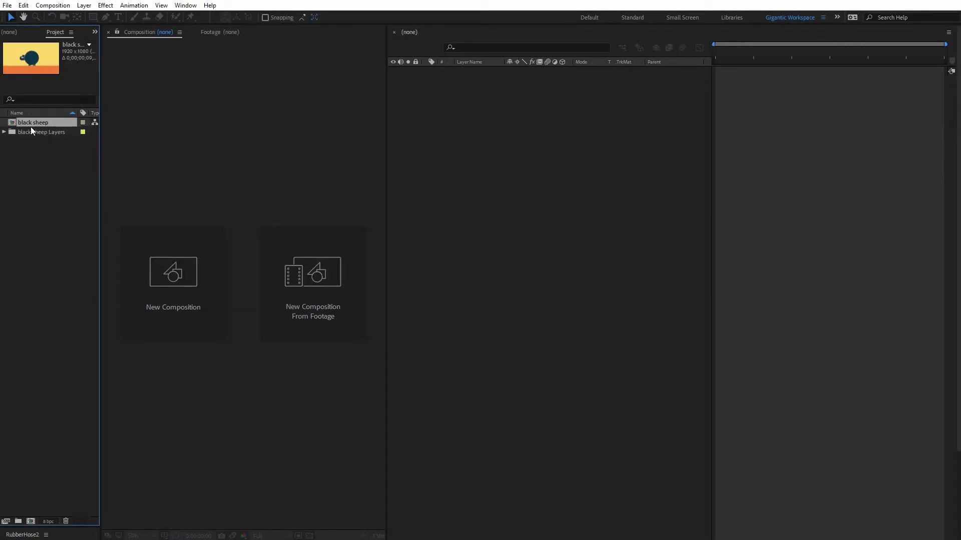
- Open the black sheep composition and shorten its work area to end at frame 8
double_click(14, 122)
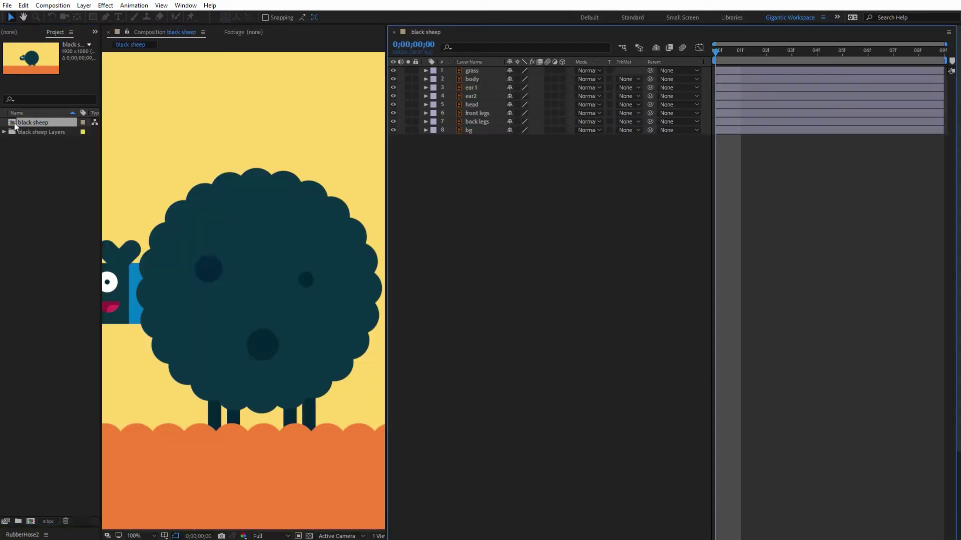
left_click(134, 536)
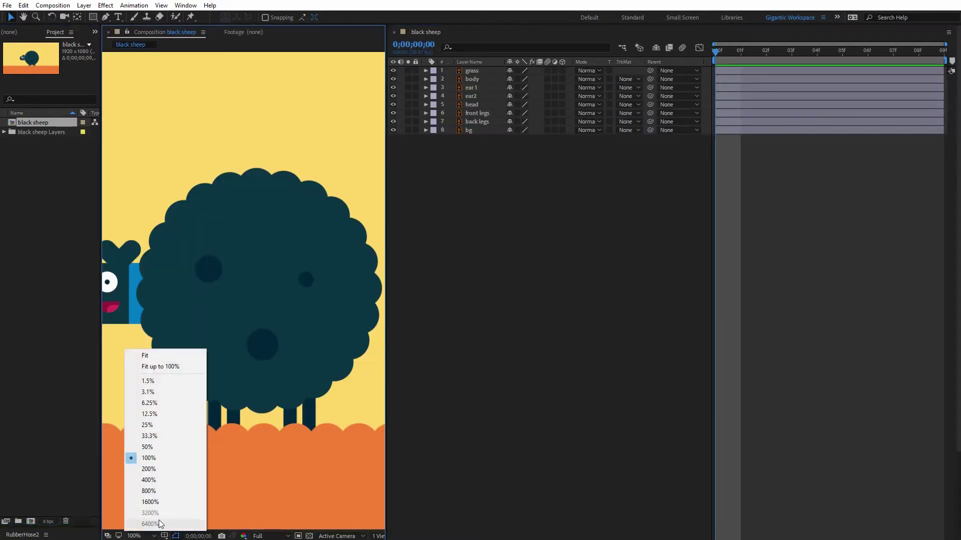
left_click(150, 448)
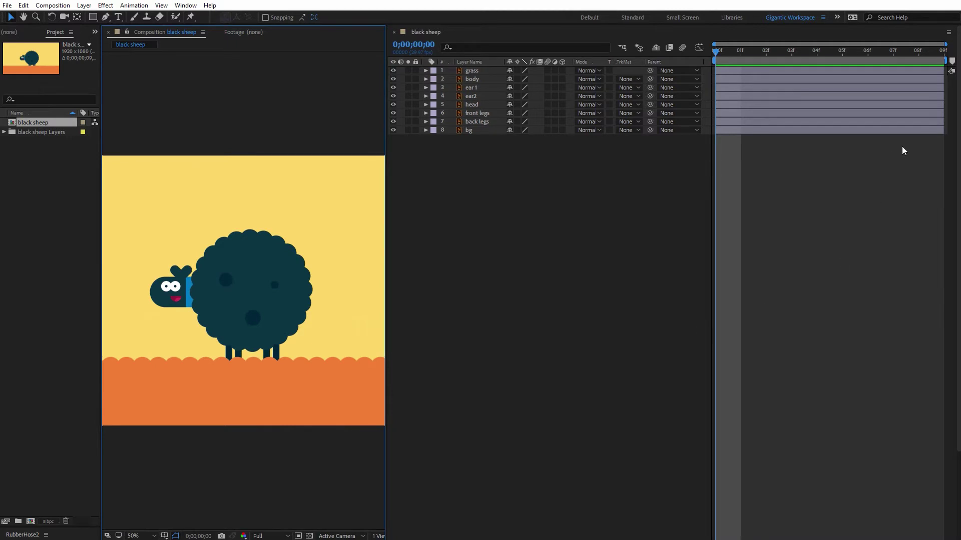
left_click(940, 61)
left_click_drag(939, 62, 920, 62)
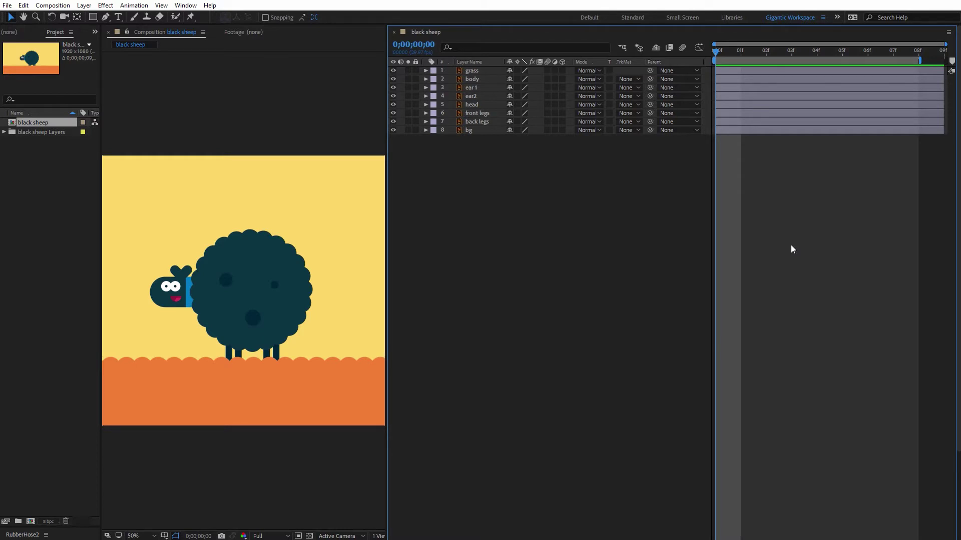
- Move the head layer's anchor point to the neck, where the head meets the body
left_click(150, 536)
left_click(157, 458)
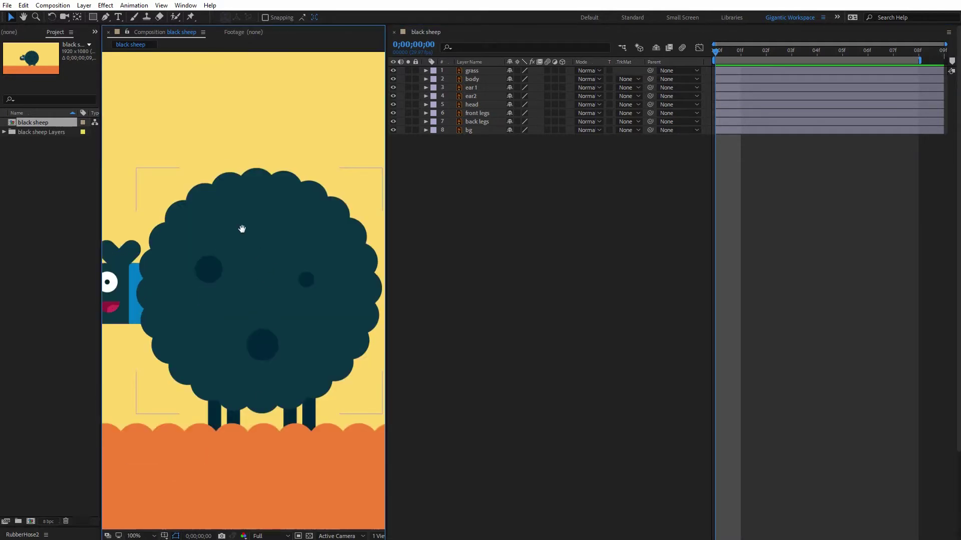
scroll(298, 199, "left", 3)
left_click(181, 287)
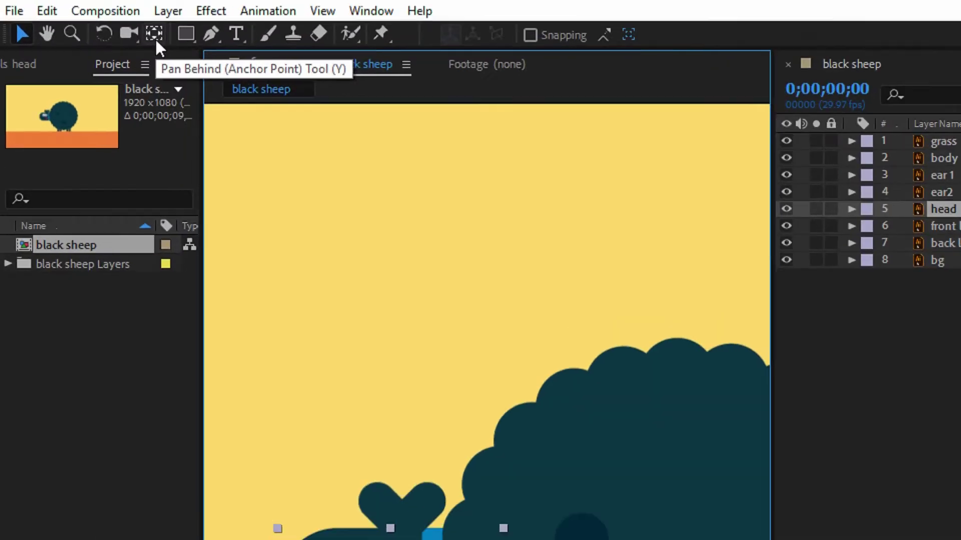
left_click(154, 34)
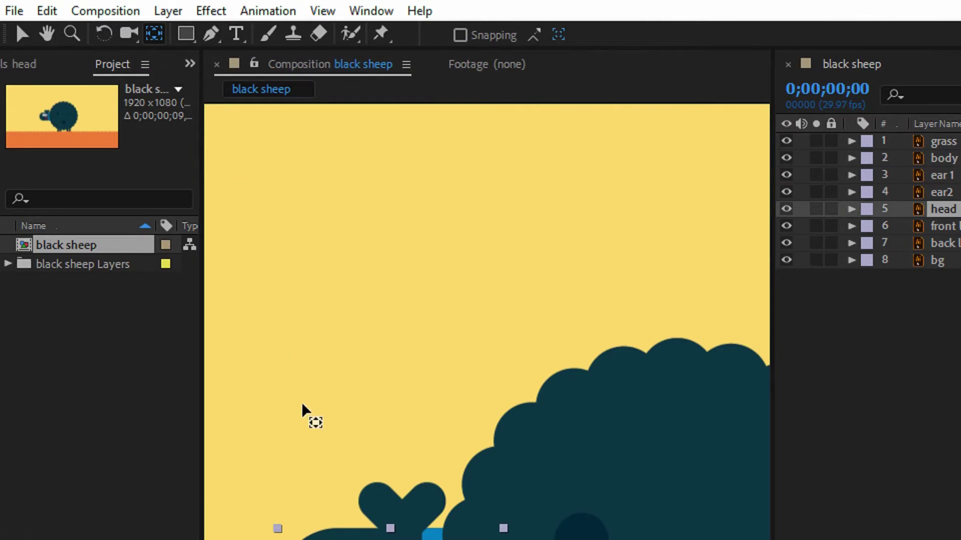
left_click_drag(393, 403, 476, 392)
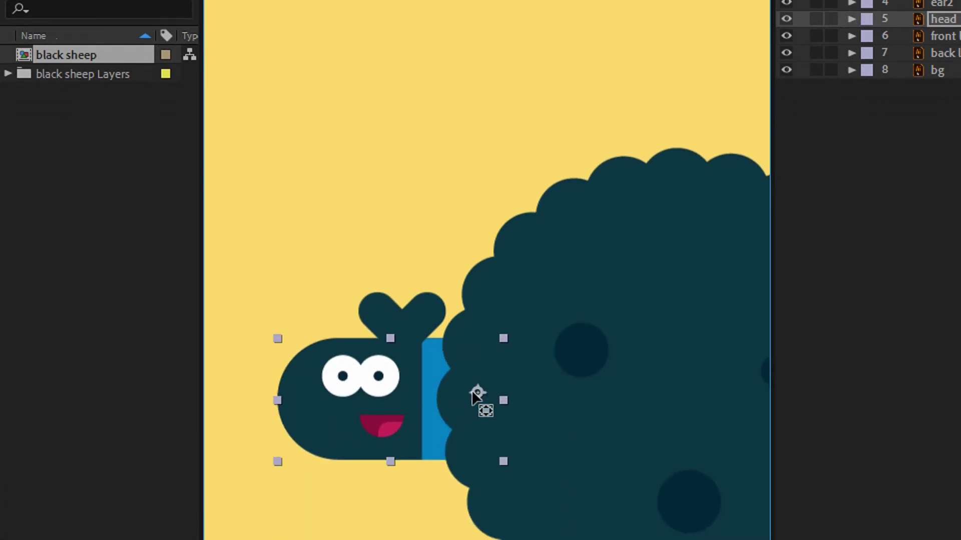
- Move the ears' anchor points down to the base where they join the head
left_click(430, 324)
mouse_move(415, 334)
left_mouse_down()
mouse_move(406, 344)
mouse_move(387, 324)
mouse_move(404, 339)
left_mouse_up()
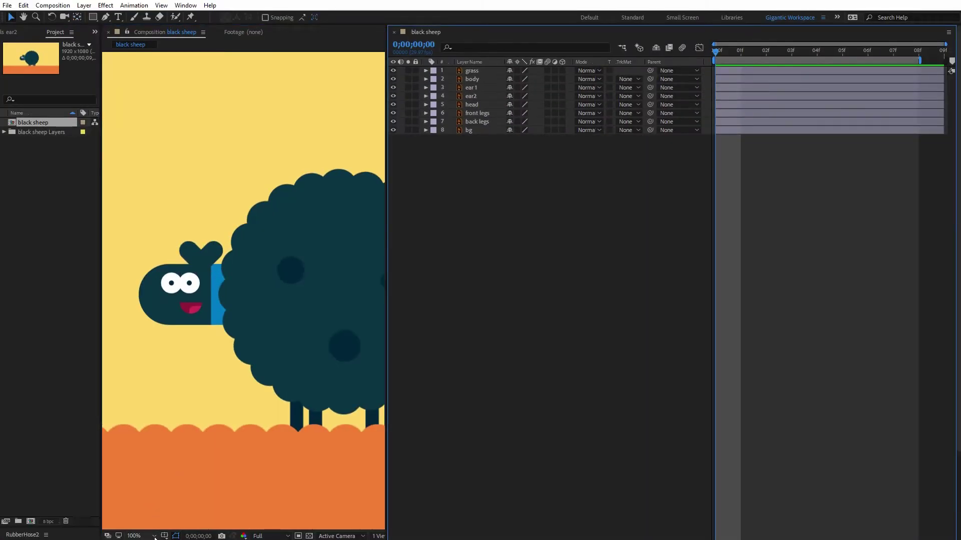
left_click(142, 536)
left_click(160, 448)
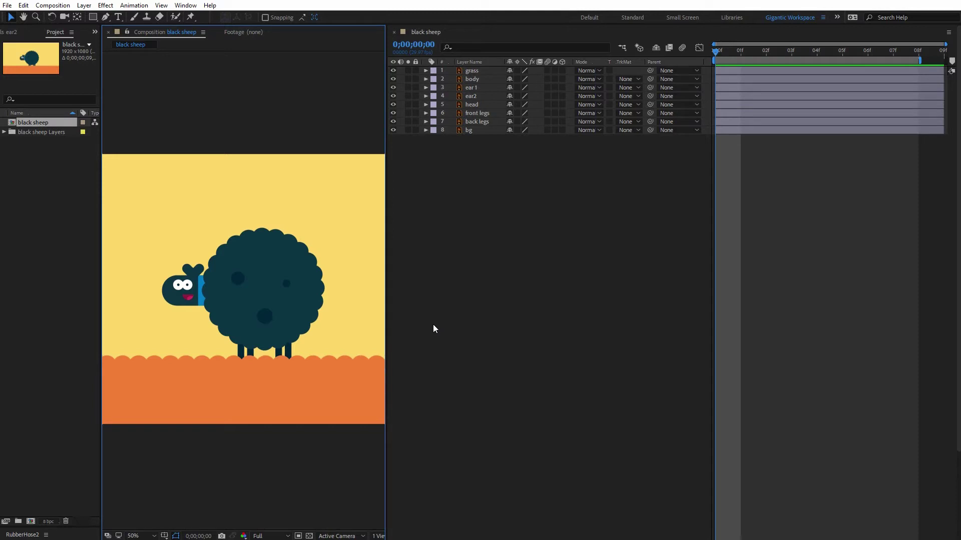
- Parent the ear 1 and ear2 layers to the head layer
left_click(477, 88)
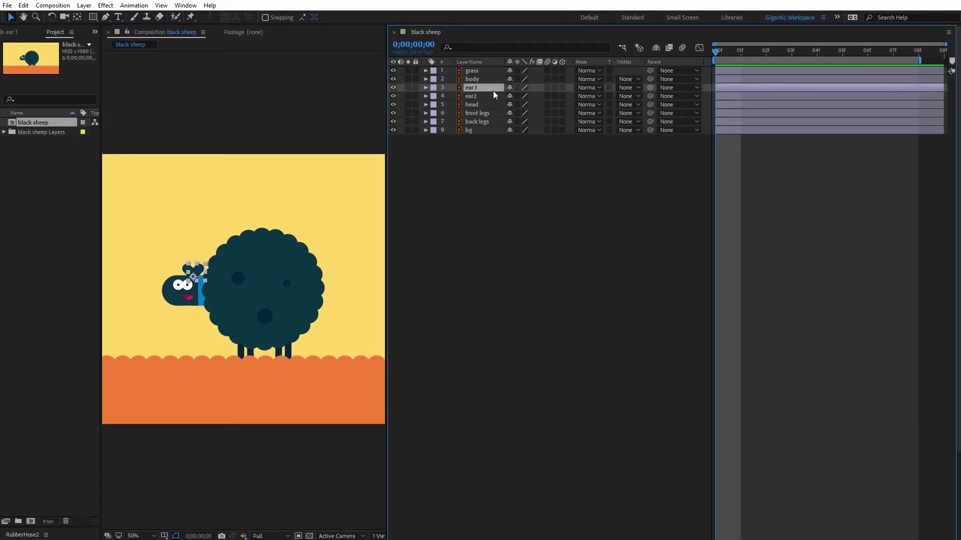
left_click(470, 98, "ctrl")
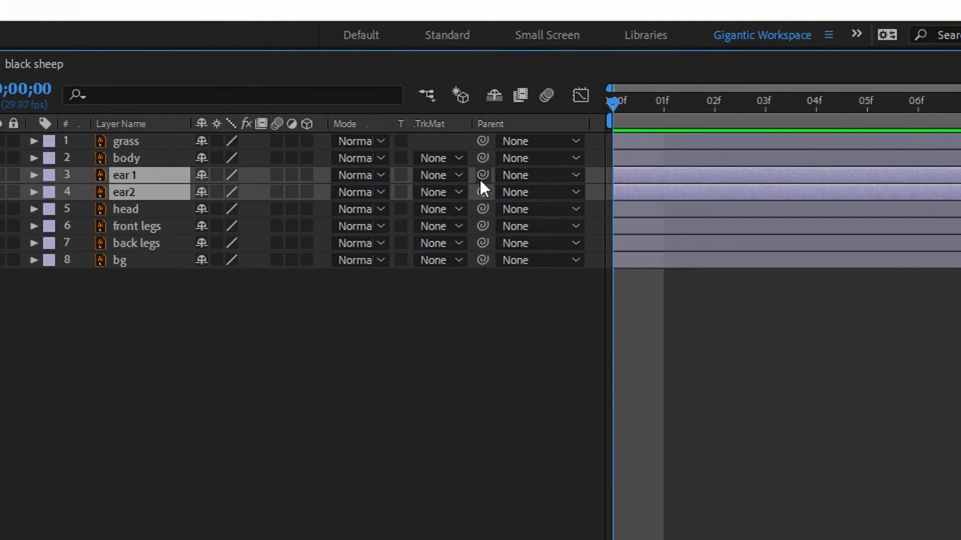
left_click_drag(520, 159, 232, 188)
left_click_drag(178, 211, 178, 212)
- Parent the head, front legs and back legs layers to the body layer
left_click(156, 215)
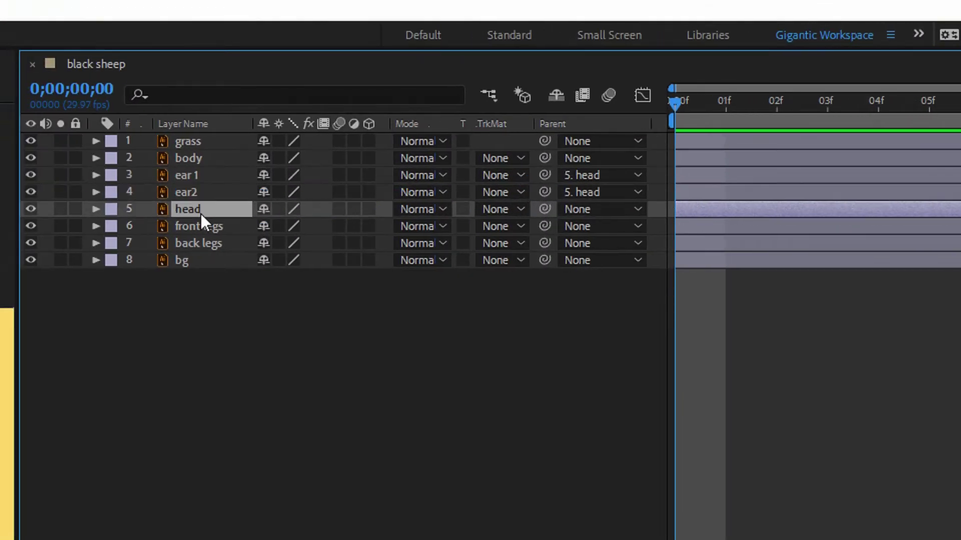
left_click_drag(543, 210, 208, 159)
left_click(212, 228)
left_click(215, 245, "shift")
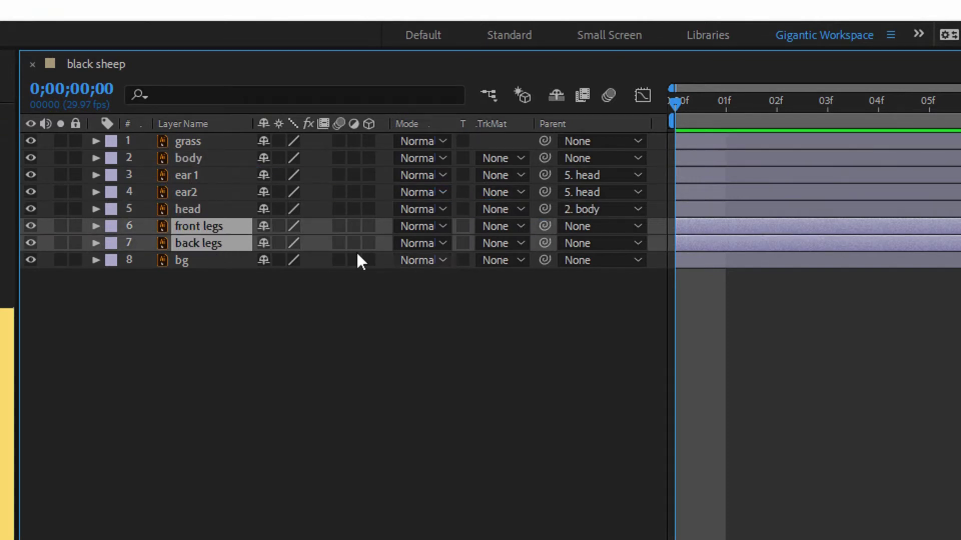
left_click_drag(544, 225, 218, 162)
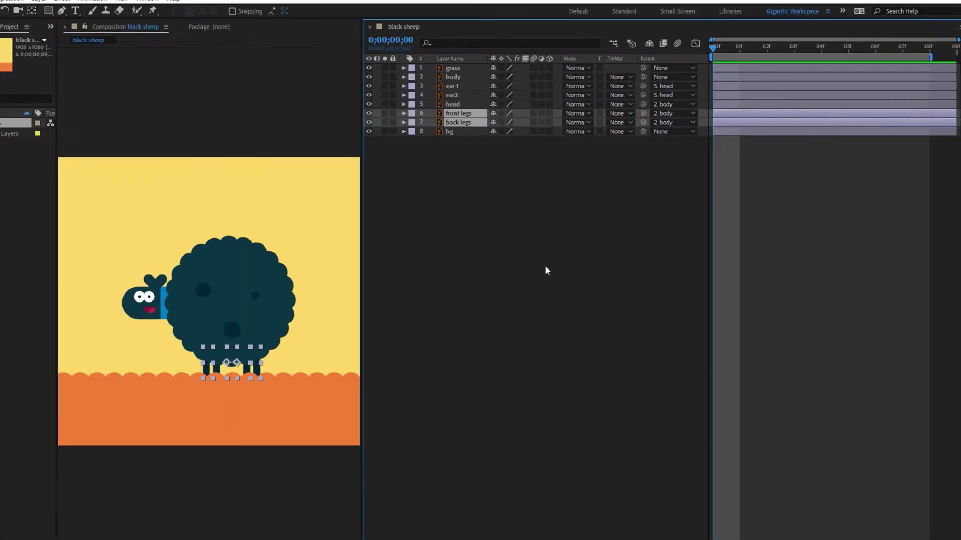
left_click(545, 266)
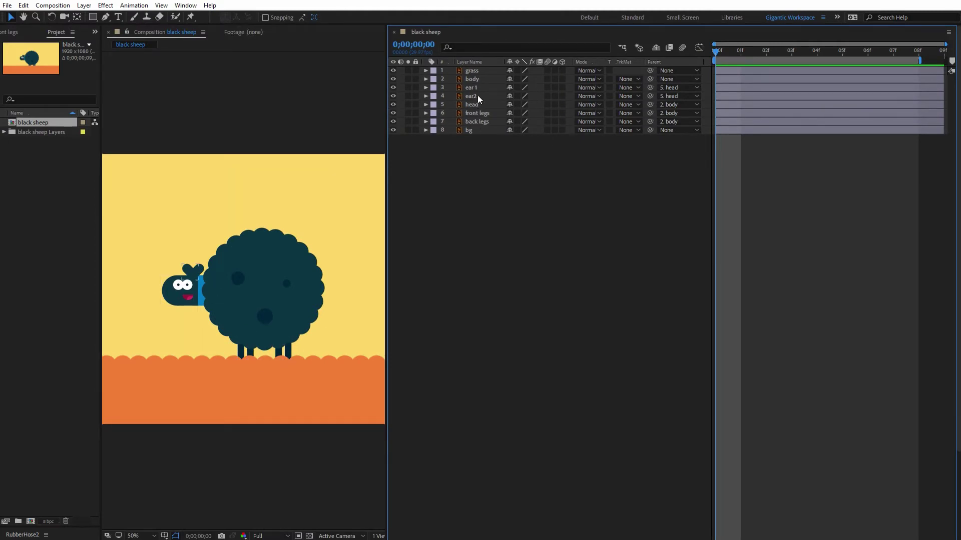
- Keyframe the body layer's Position at frame 0, and at frame 4 lower it to 991.8, 546.3
left_click(475, 82)
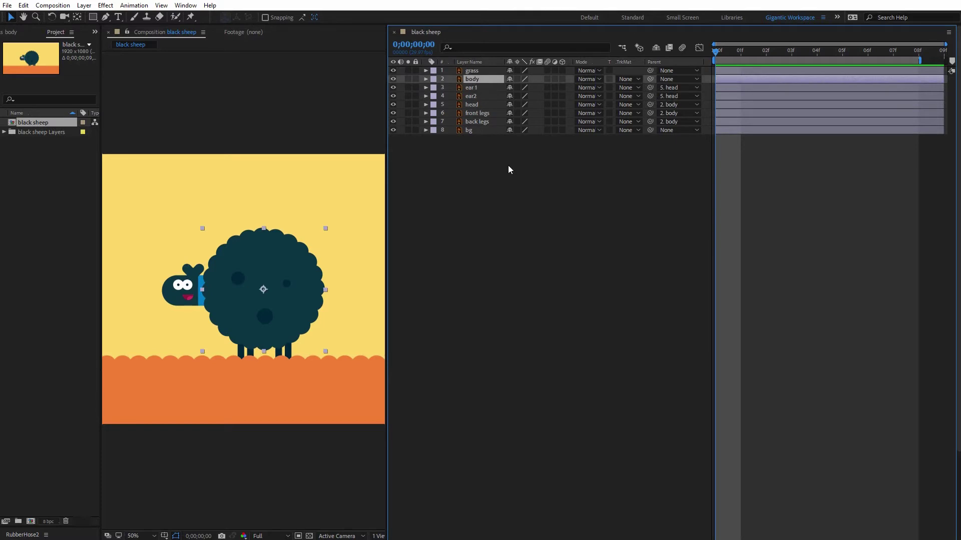
key("p")
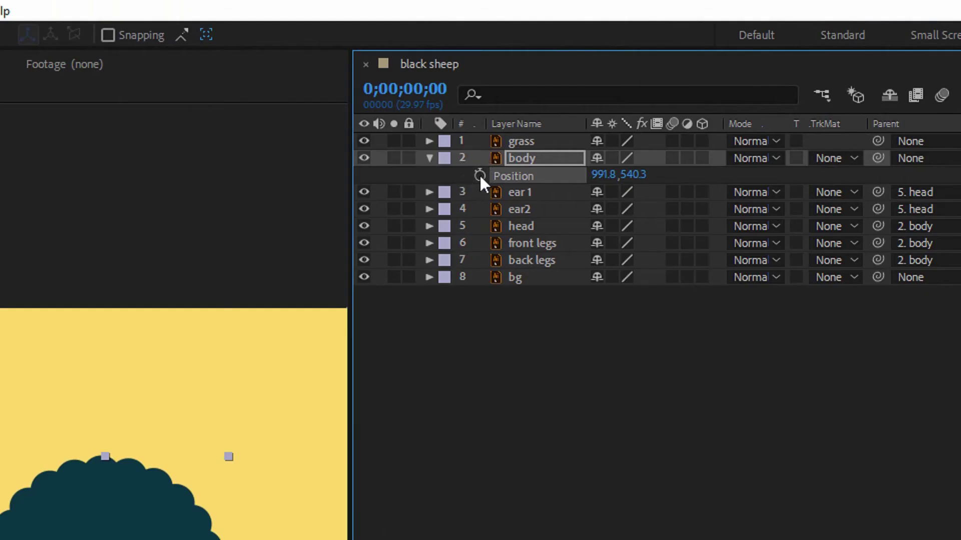
left_click(479, 174)
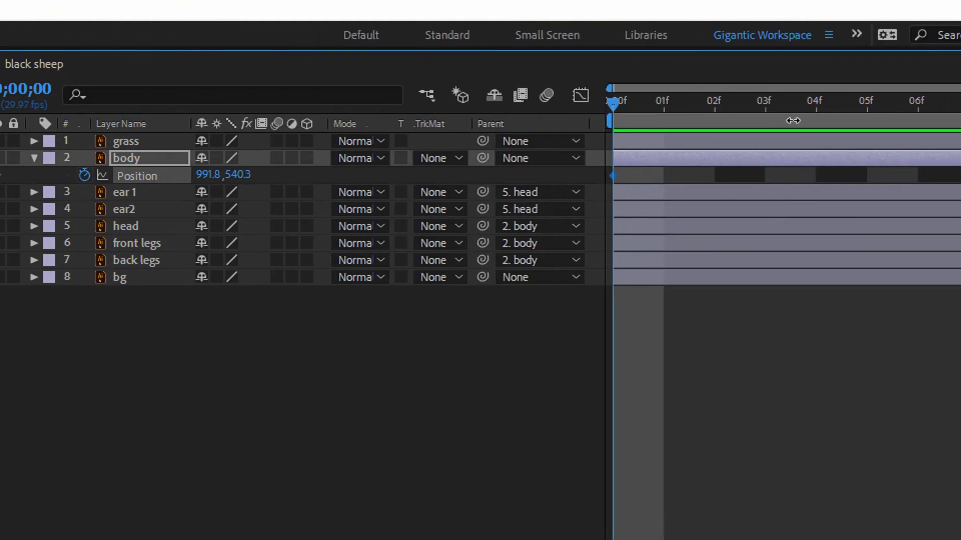
left_click(756, 107)
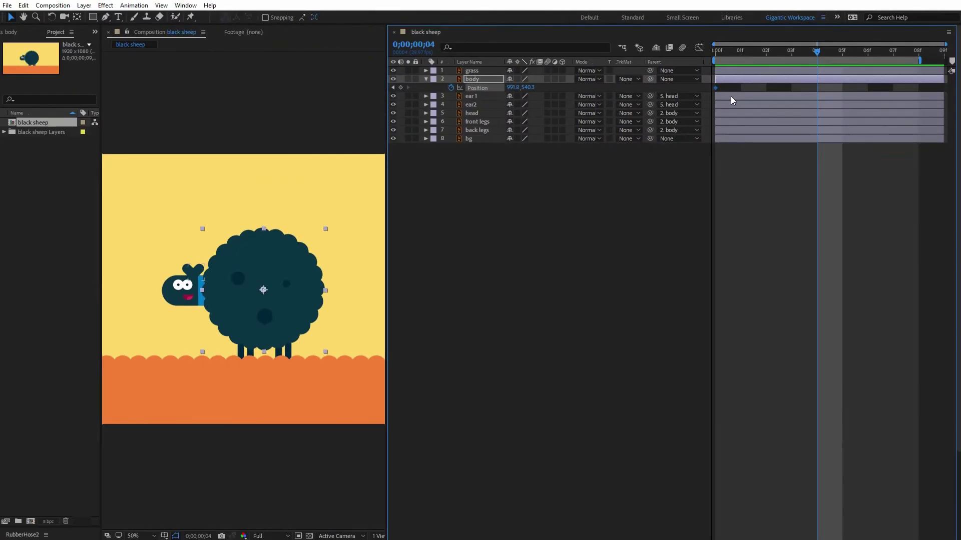
key("Down")
key("Down")
key("Down")
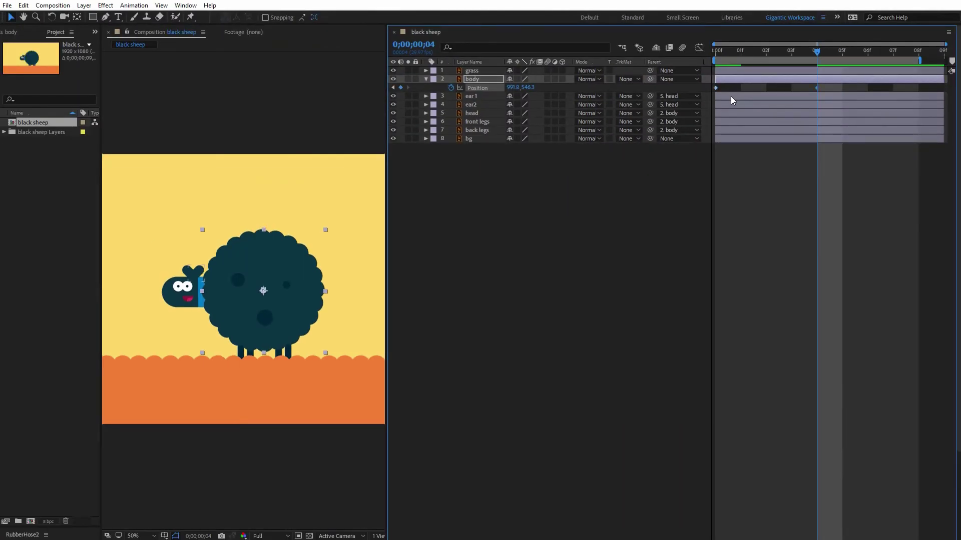
- At frame 8, raise the body layer back to Position 991.8, 540.3 and preview the bounce
left_click(917, 52)
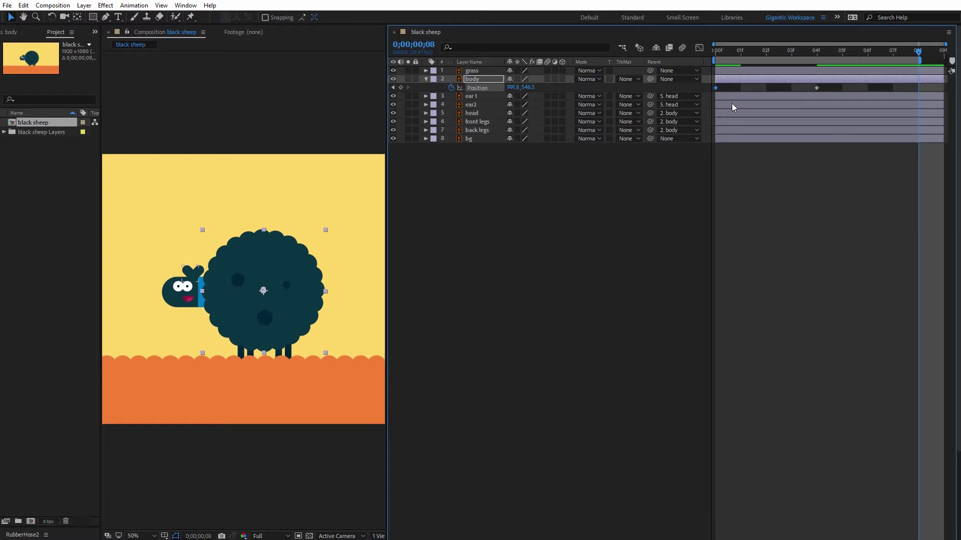
key("Up")
key("Up")
key("Up")
key("Up")
key("Up")
key("Up")
key("space")
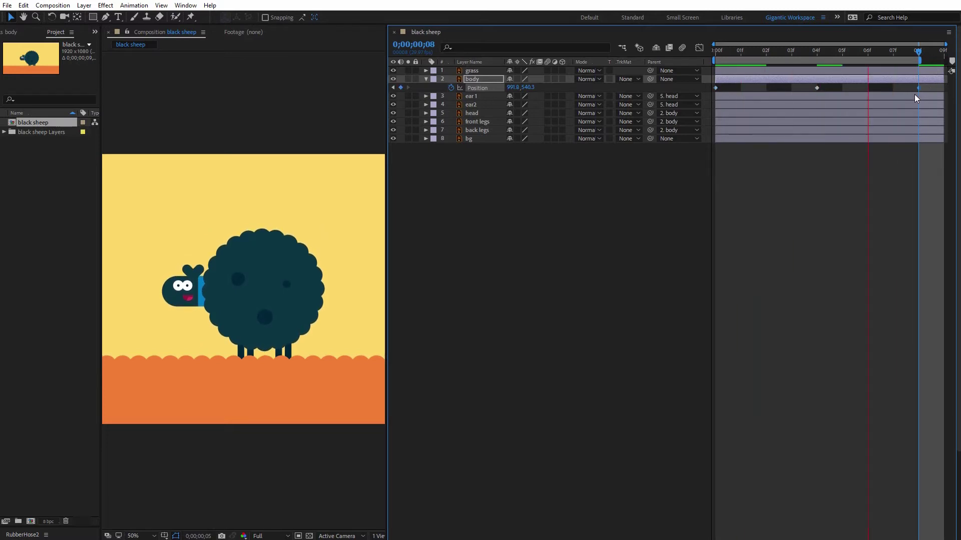
key("space")
- Apply Easy Ease to the body layer's three Position keyframes and preview the animation
left_click_drag(927, 87, 713, 88)
key("F9")
left_click(743, 157)
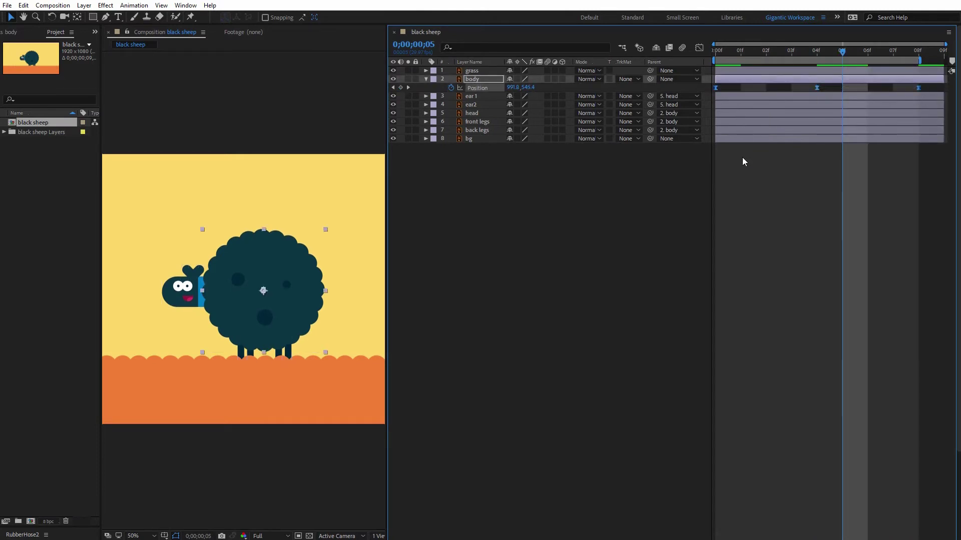
key("space")
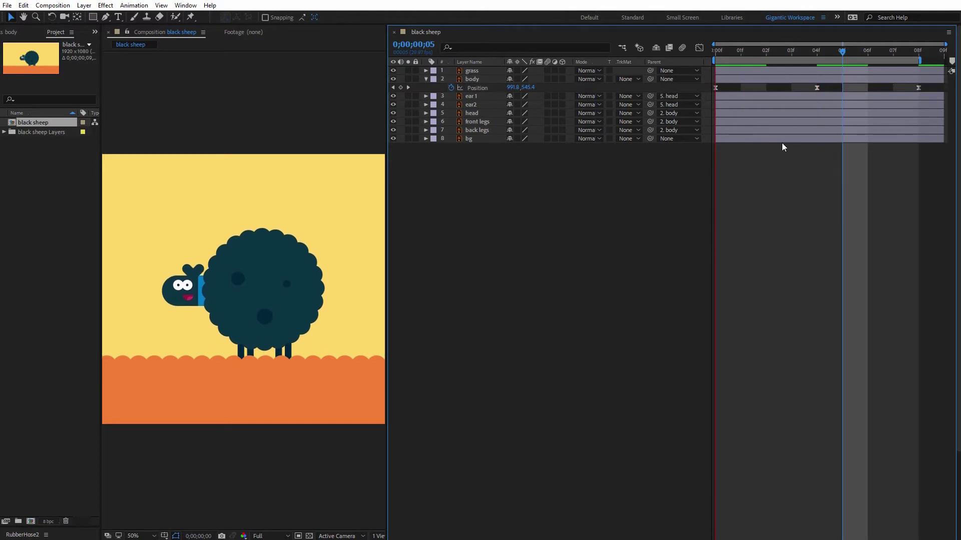
key("space")
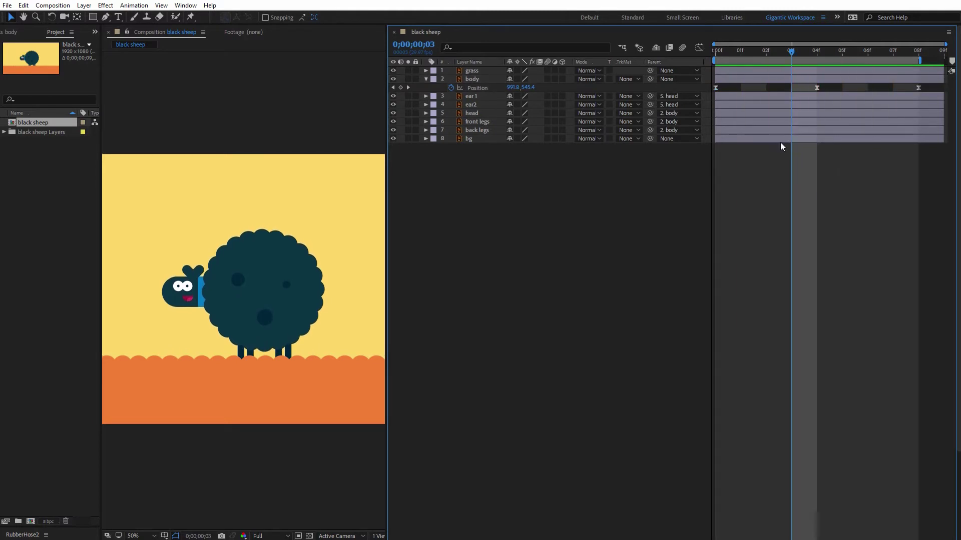
- Examine the body layer's Scale keyframes and collapse the layer's properties
key("s")
key("Page_Up")
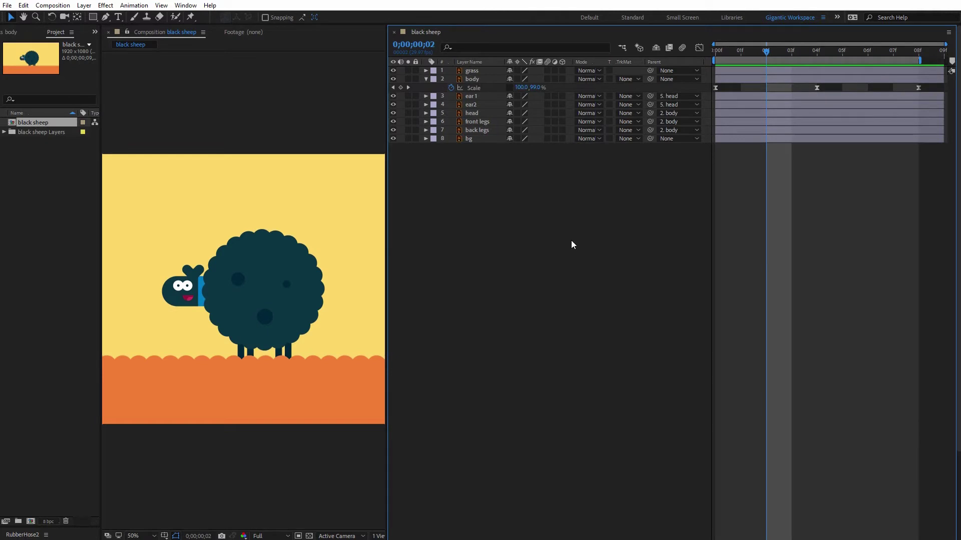
left_click(424, 88)
left_click(423, 79)
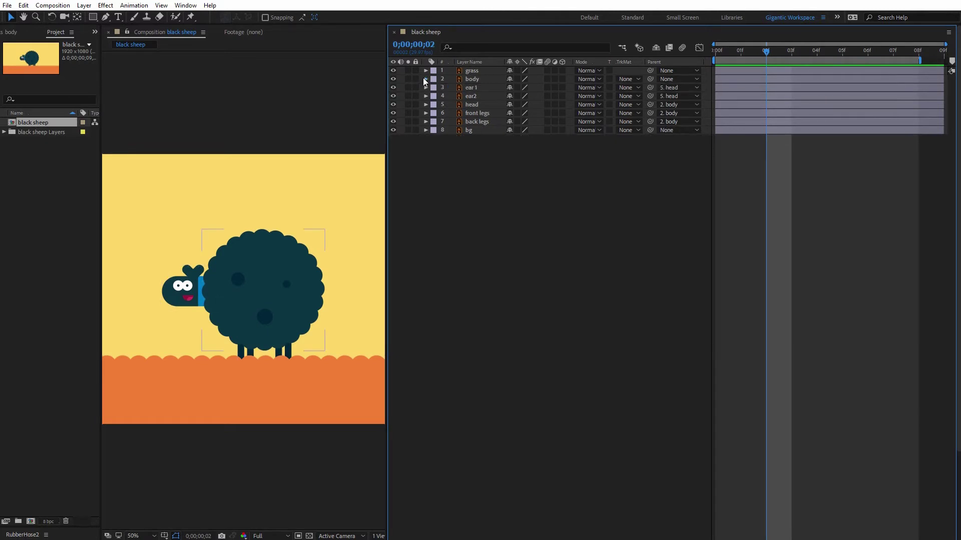
- Start keyframing the ear 1 layer's Rotation at frame 0 with a value of -4°
left_click(467, 79)
left_click(470, 87)
key("Home")
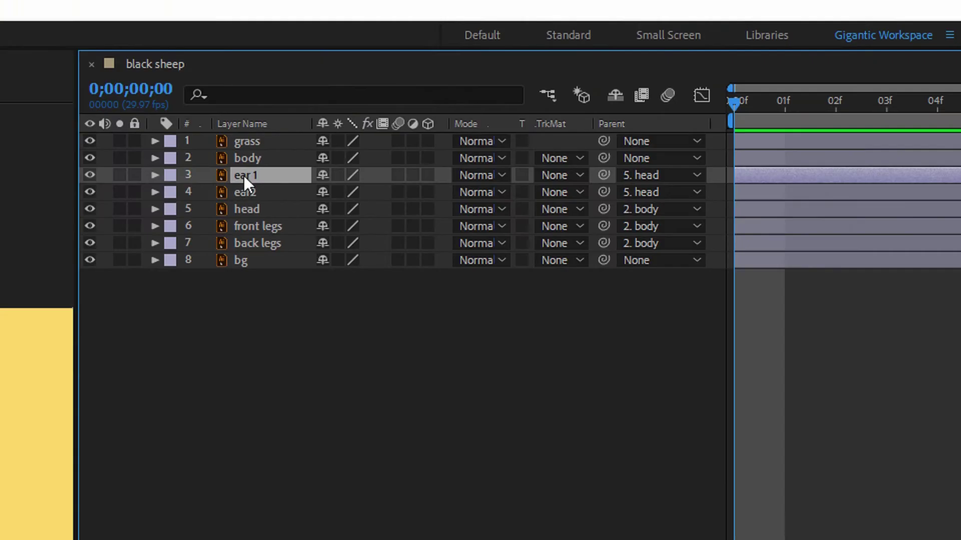
key("r")
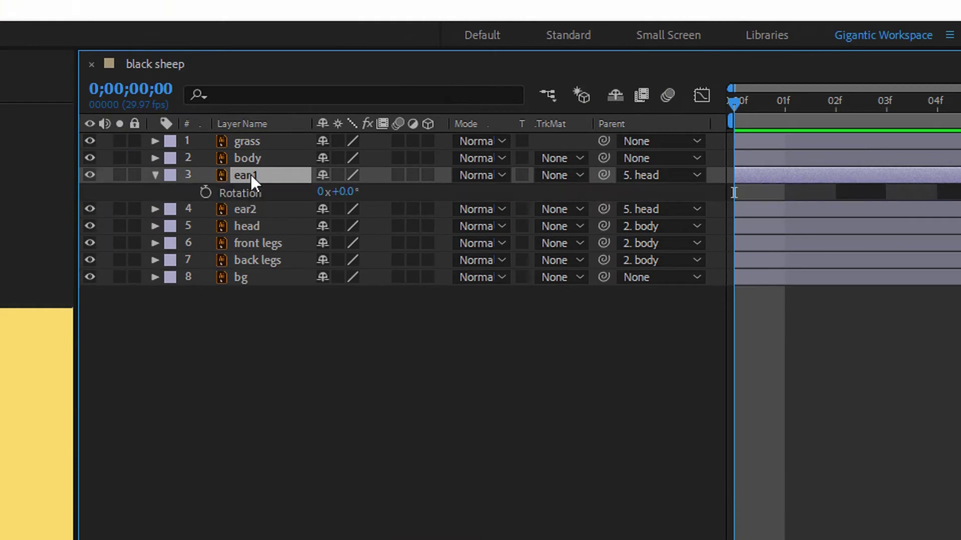
left_click(240, 194)
left_click(206, 193)
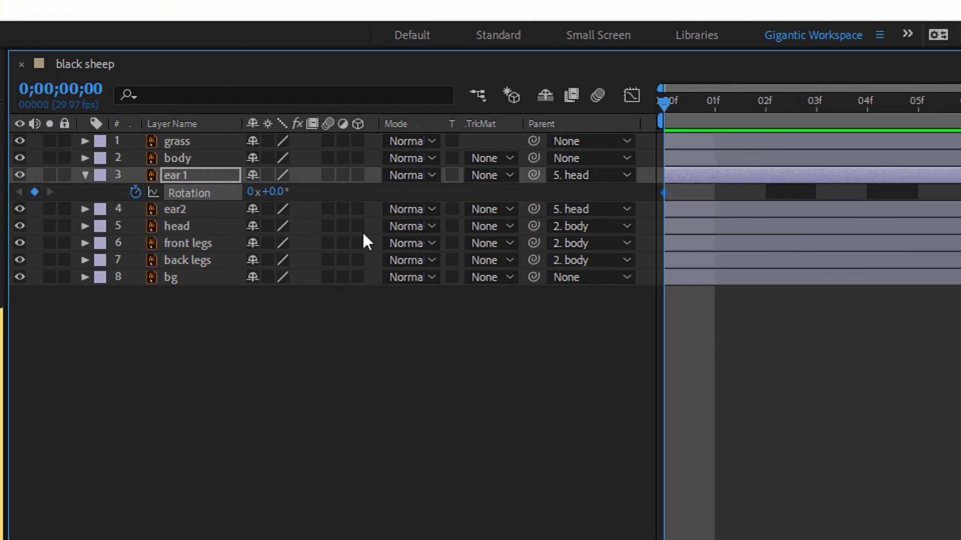
left_click(346, 193)
type("-4")
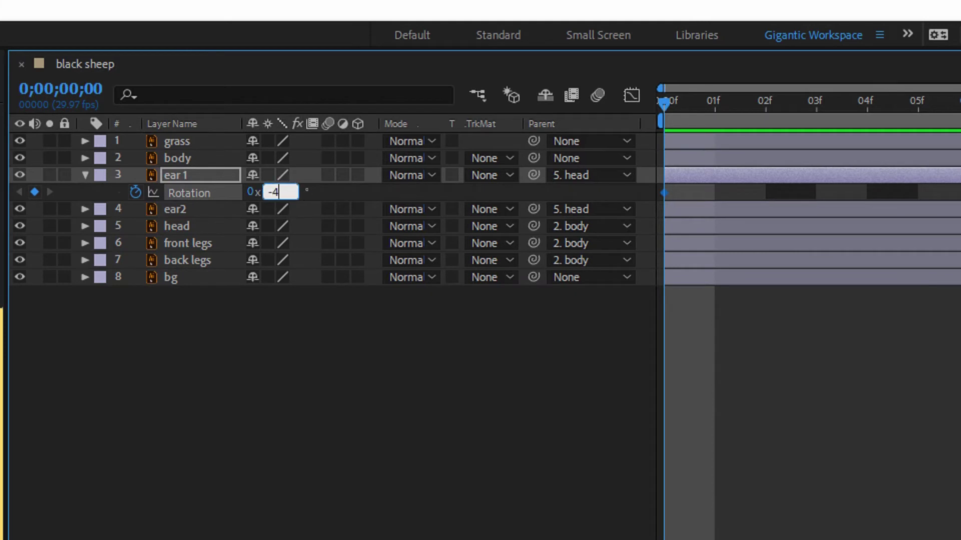
key("Return")
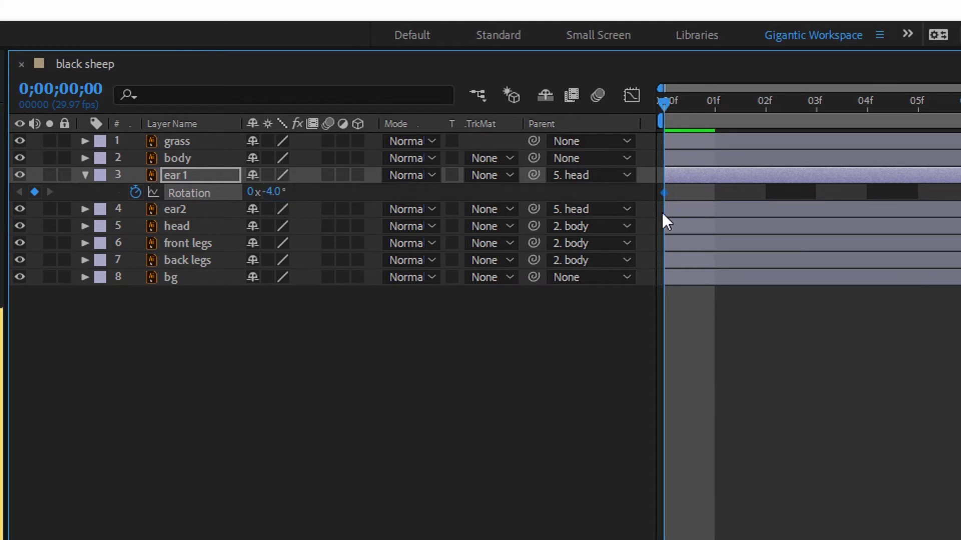
- Set ear 1's Rotation to 4° at frame 4 and copy its frame 0 Rotation keyframe to frame 8
left_click(866, 103)
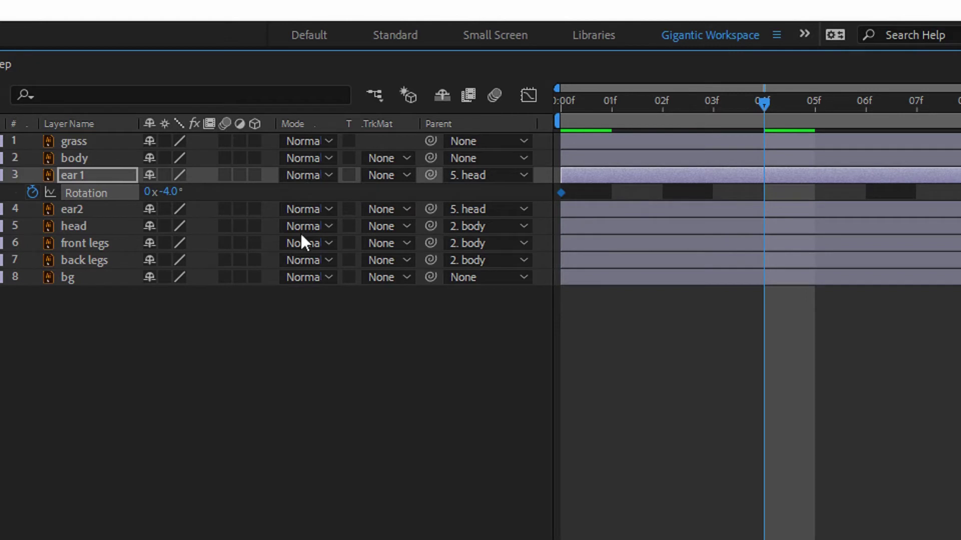
left_click(178, 191)
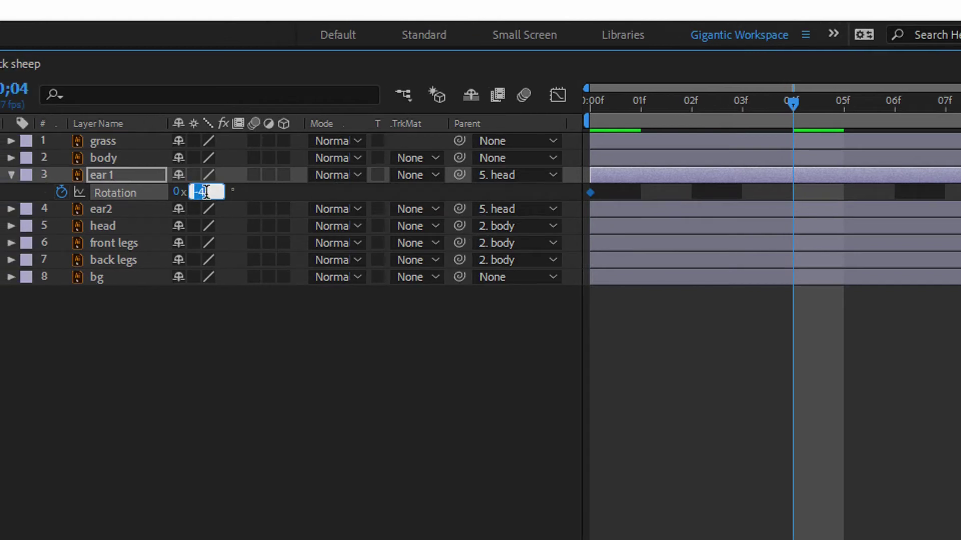
type("4")
key("Return")
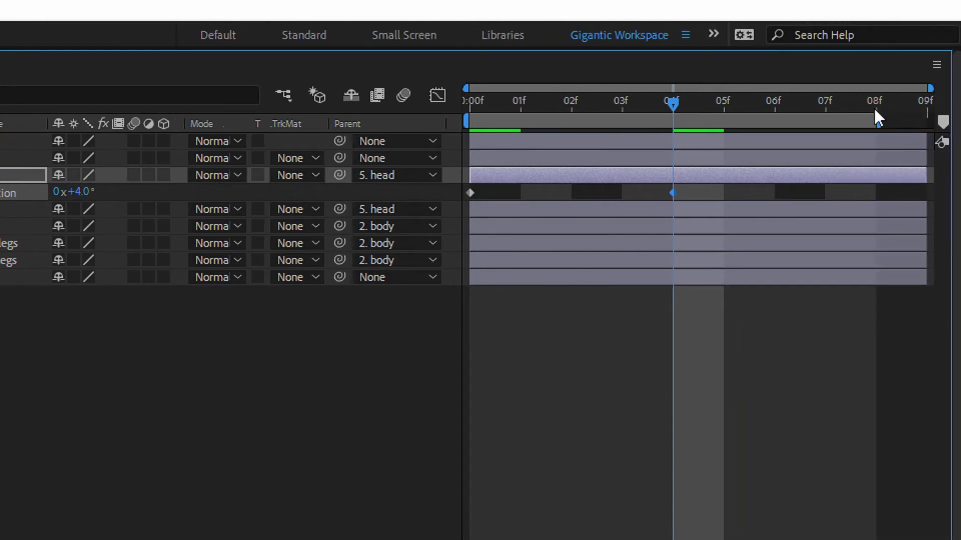
left_click(876, 106)
left_click(471, 194)
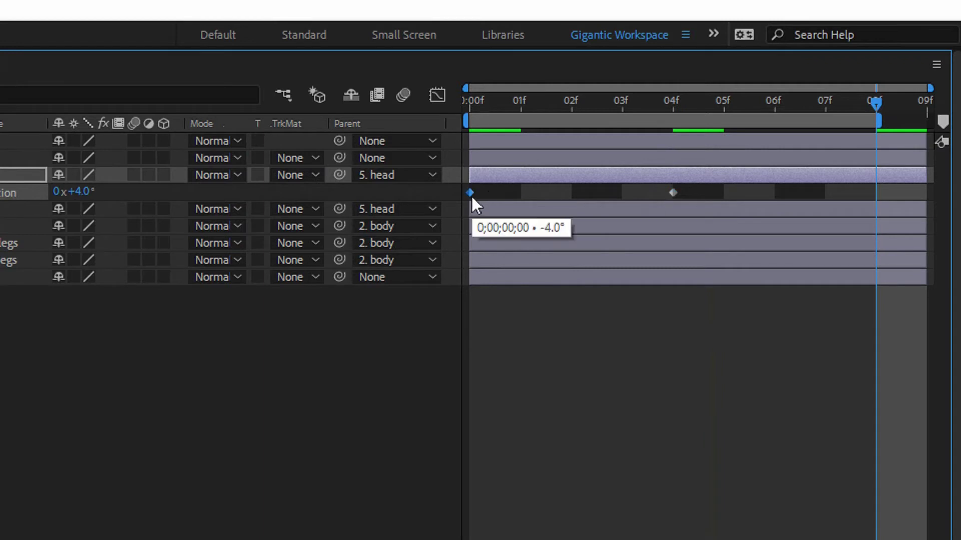
key("ctrl+c")
key("ctrl+v")
- Reveal the ear2 layer's Rotation at frame 0 and set it to 4°
left_click(466, 102)
left_click(485, 209)
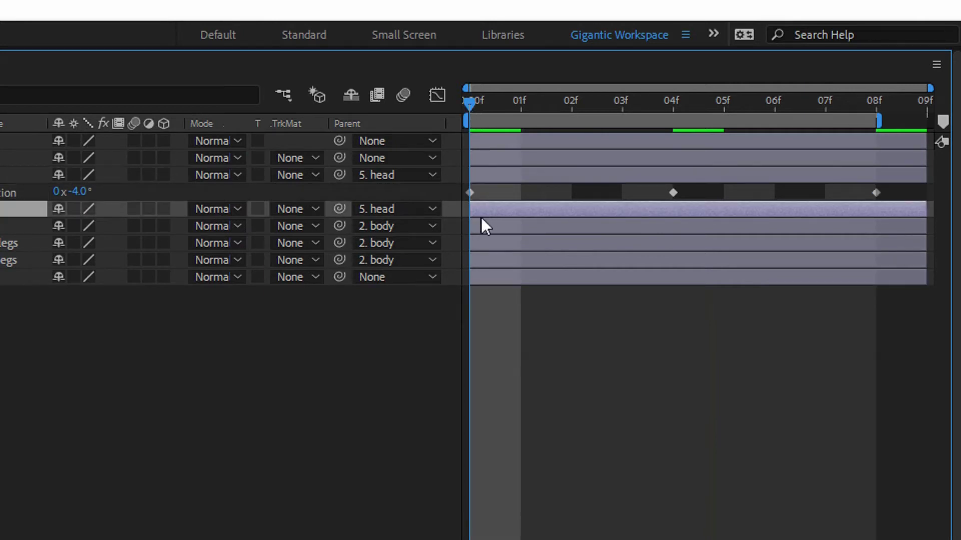
key("r")
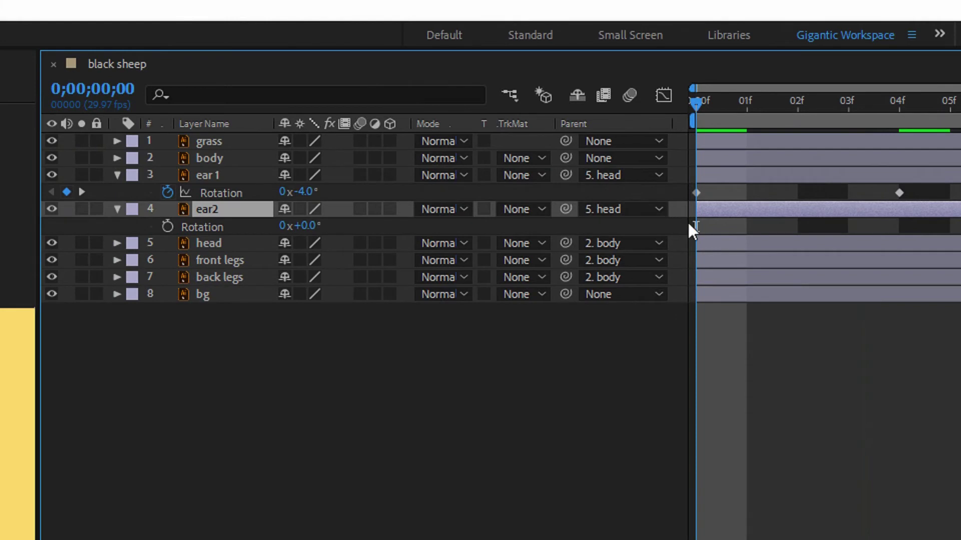
left_click(311, 225)
type("4")
key("Return")
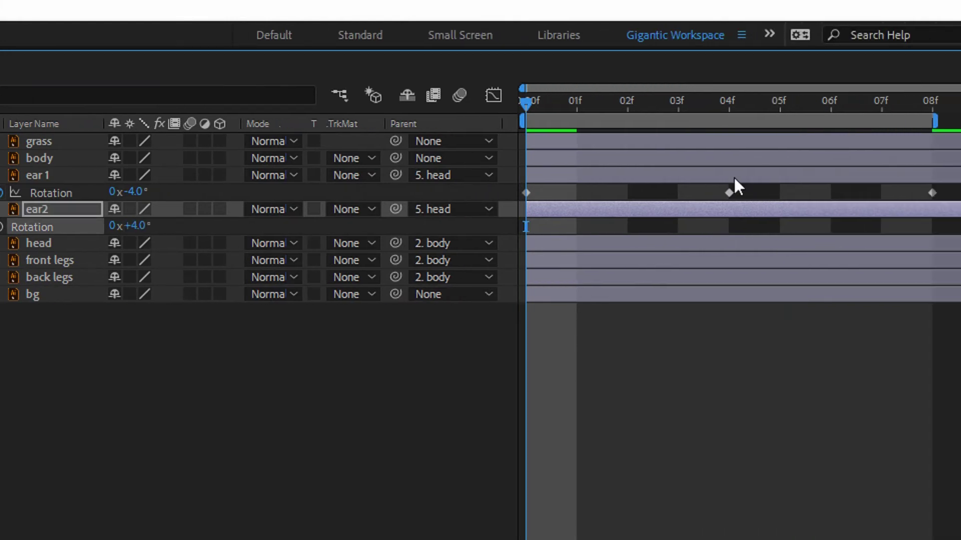
- Set ear2's Rotation to -4° at frame 4 and start keyframing it there
key("k")
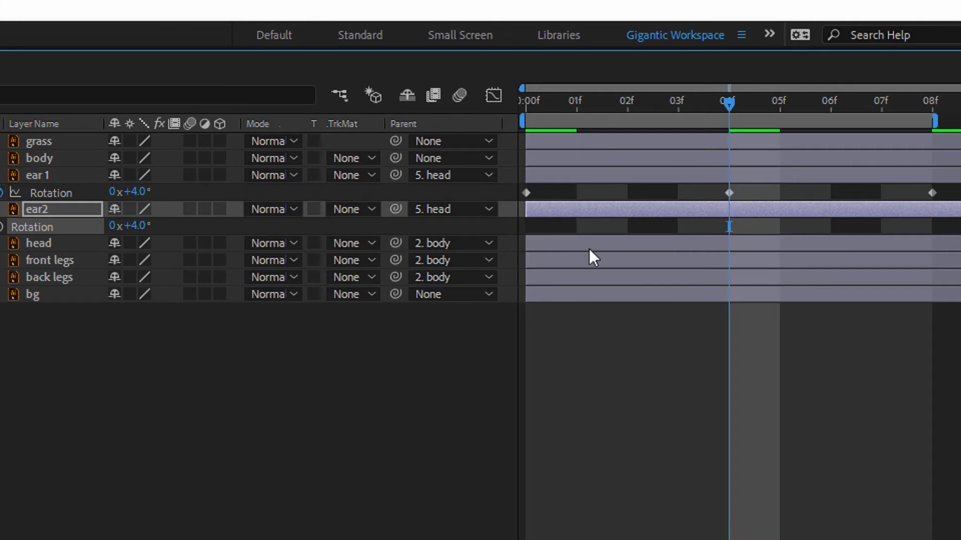
left_click(135, 226)
type("-")
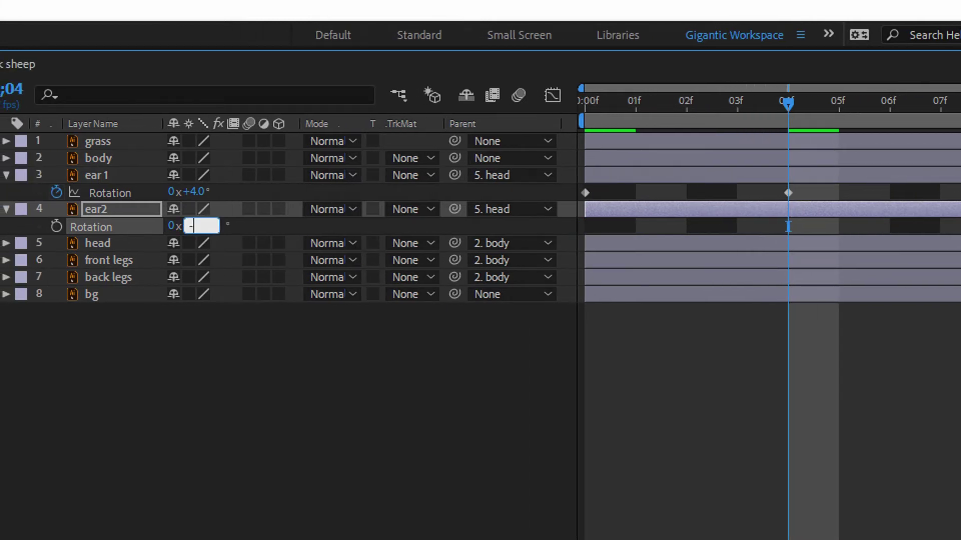
type("4")
key("Return")
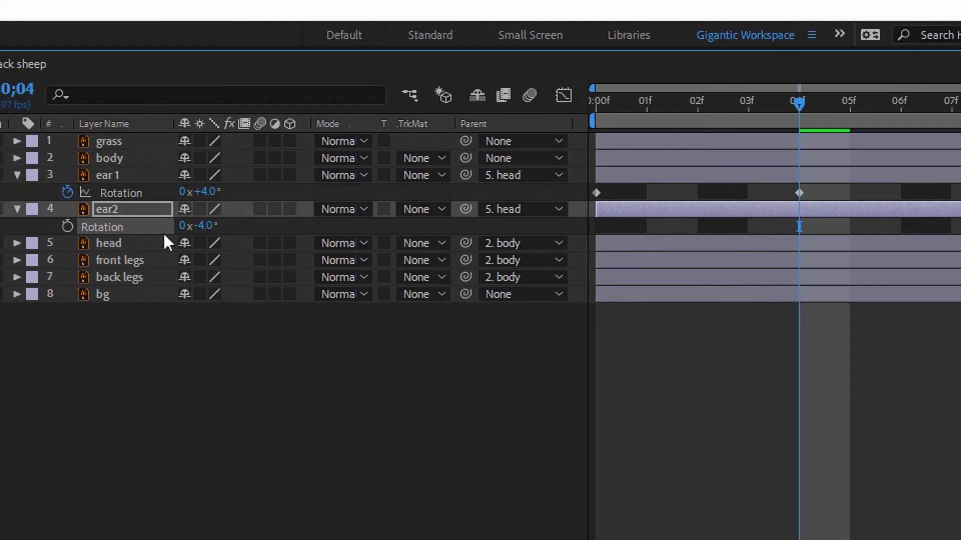
left_click(57, 227)
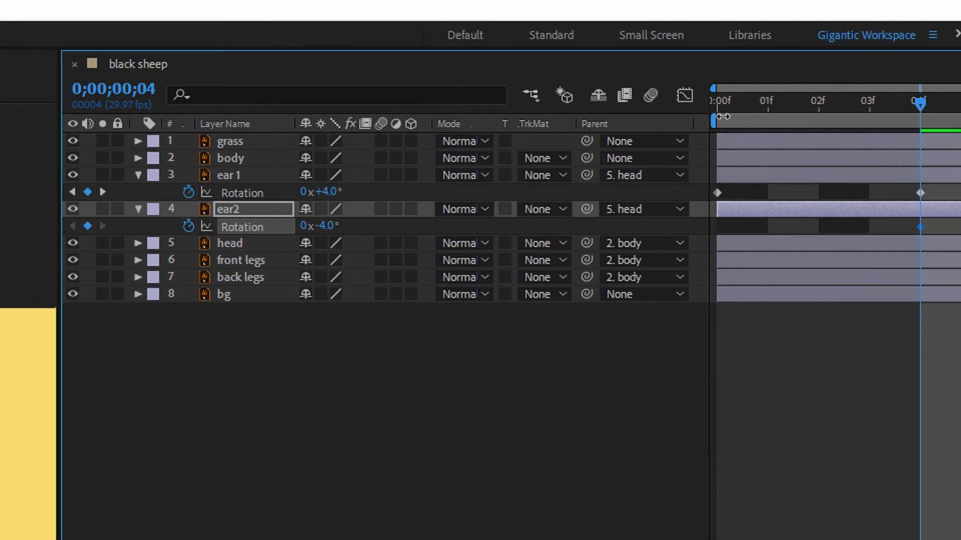
- Keyframe ear2's Rotation at 4° on both frame 0 and frame 8
left_click(720, 102)
left_click(326, 226)
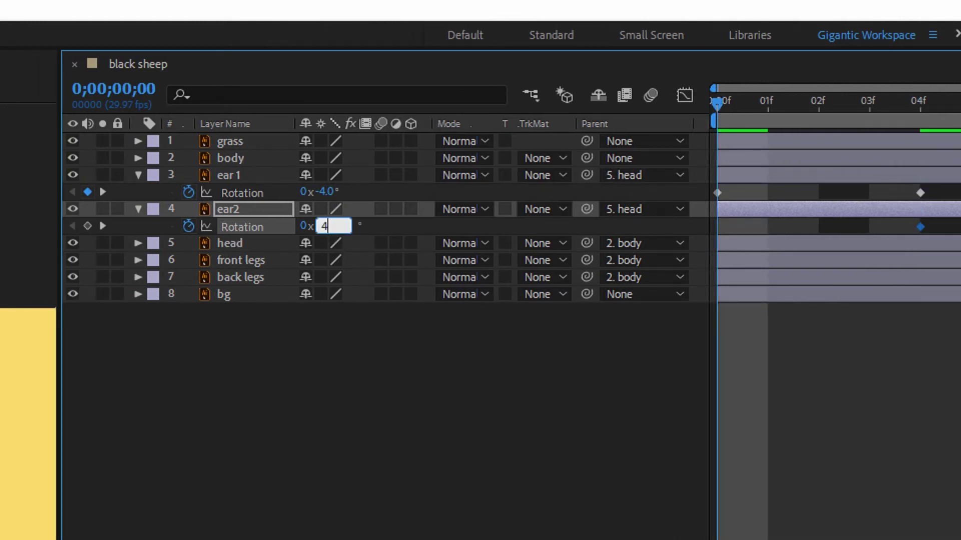
key("Return")
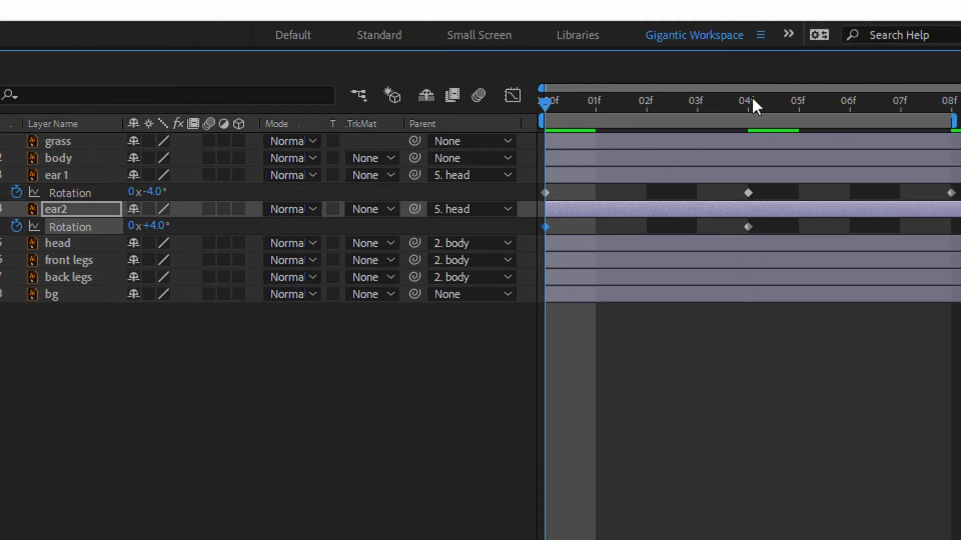
left_click(749, 100)
left_click(878, 100)
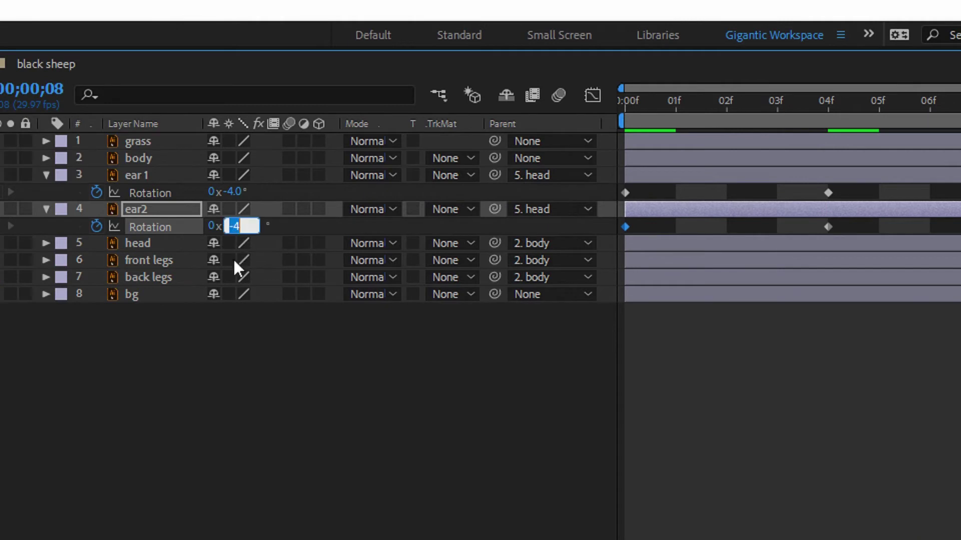
type("4")
key("Return")
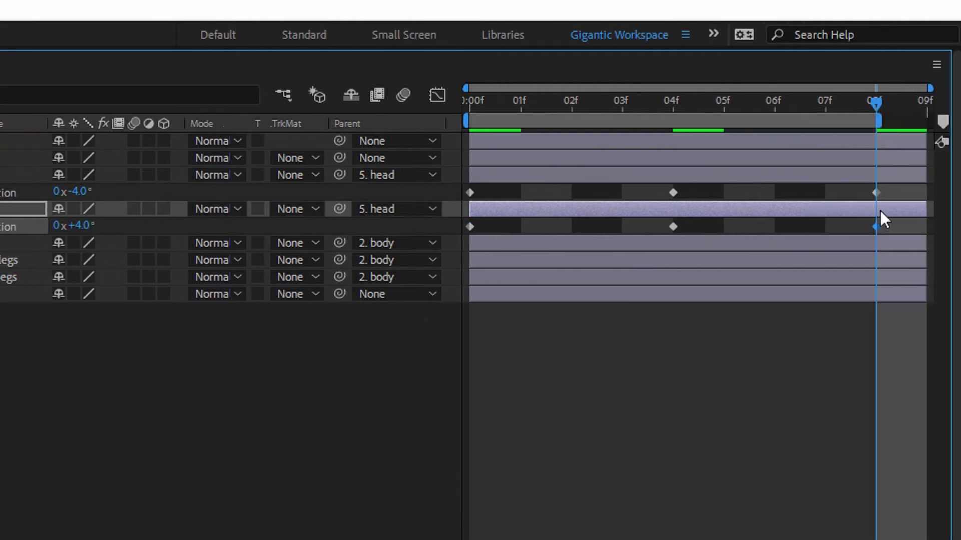
- Apply Easy Ease to all Rotation keyframes of both ear layers and preview the animation
left_click_drag(894, 191, 443, 254)
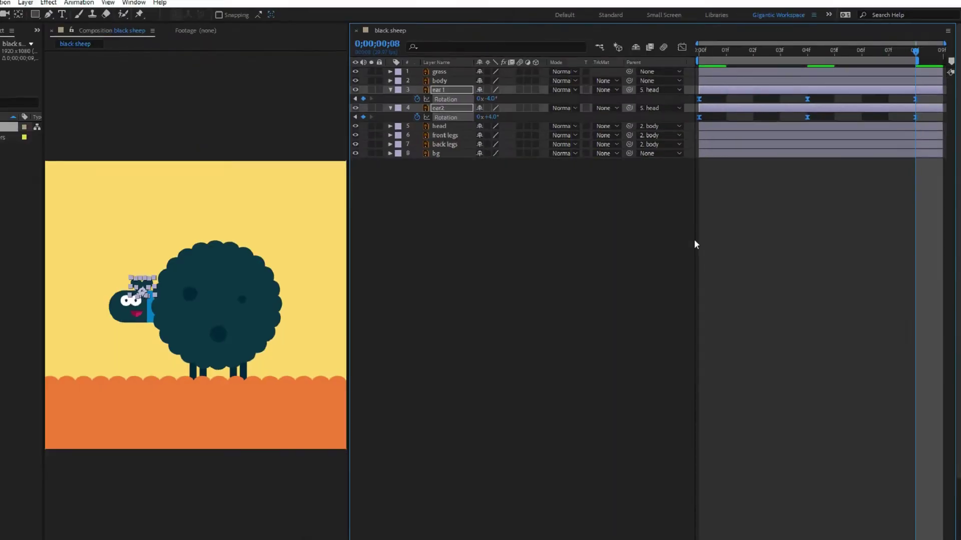
left_click(453, 474)
key("space")
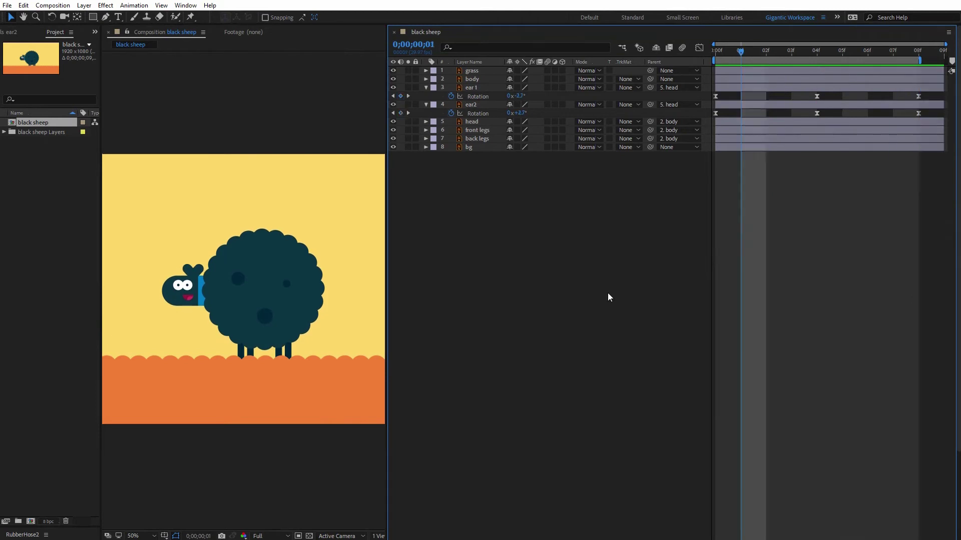
- Start keyframing the head layer's Rotation at frame 0 with a value of -4°
left_click(191, 297)
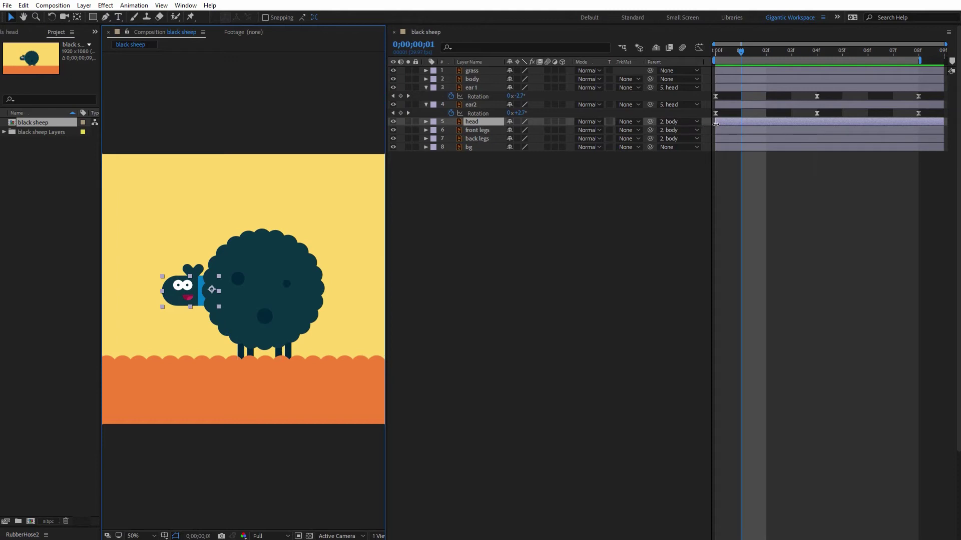
key("r")
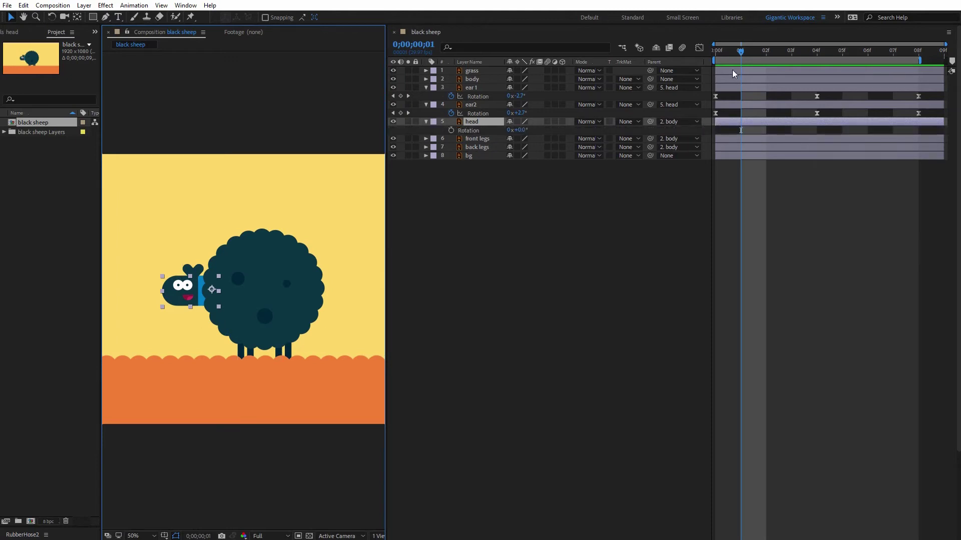
left_click(710, 52)
left_click(451, 130)
left_click(521, 131)
type("-4")
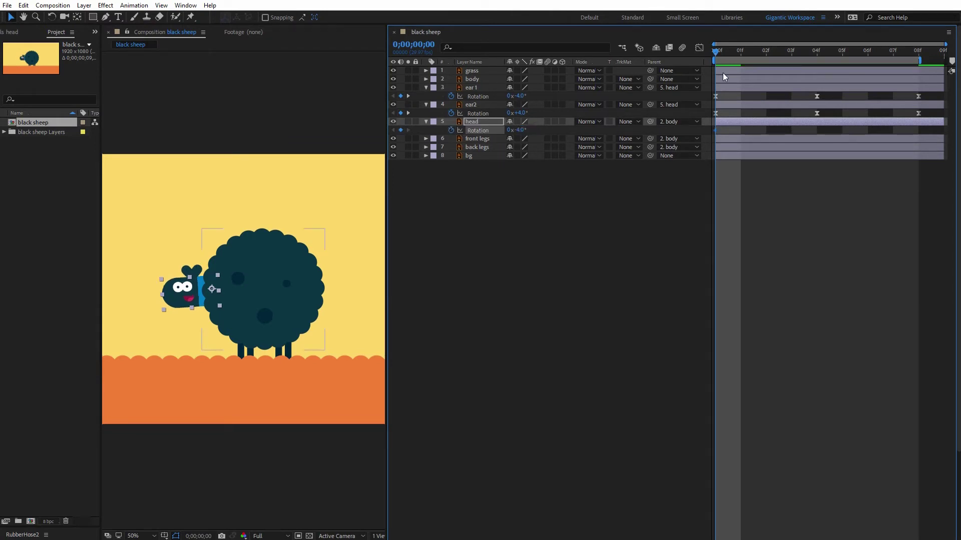
- Set the head layer's Rotation to 4° at frame 4 and to -4° at frame 8
left_click(817, 52)
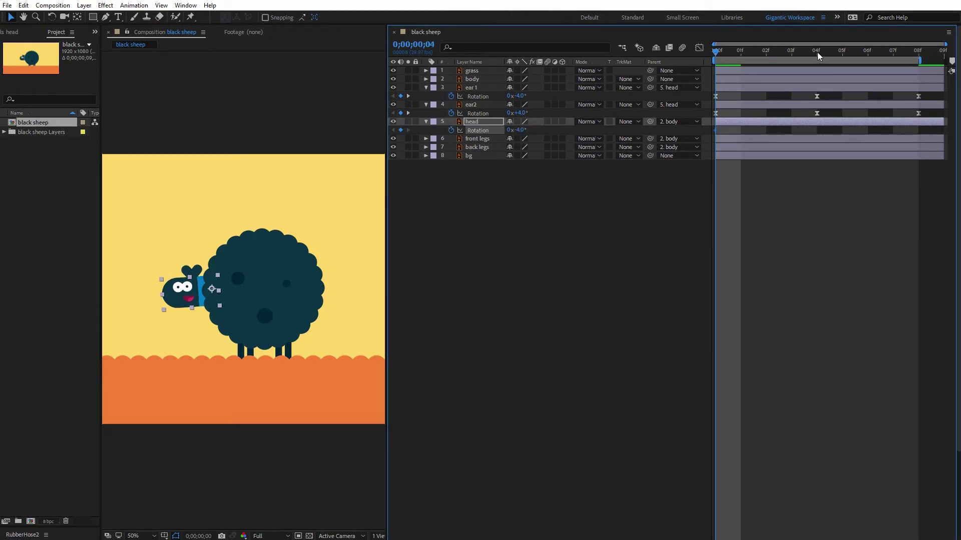
left_click(519, 130)
key("Return")
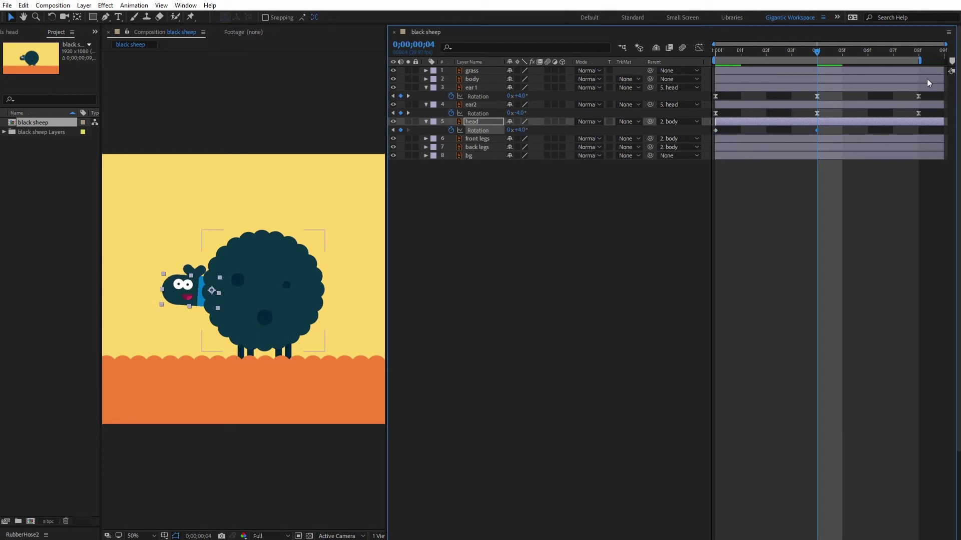
left_click(918, 52)
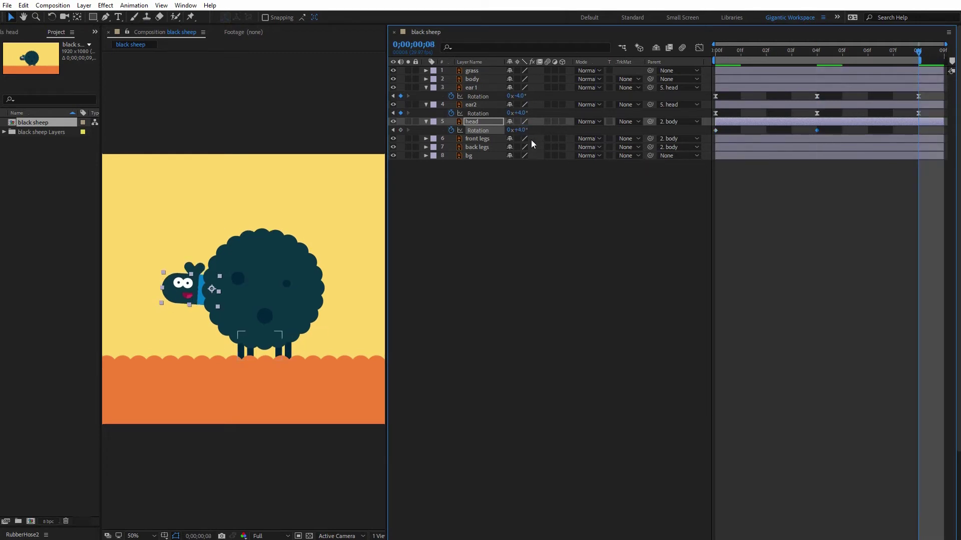
left_click(520, 130)
type("-4")
key("Return")
- Apply Easy Ease to the head layer's three Rotation keyframes and preview the head movement
left_click_drag(922, 129, 679, 134)
key("F9")
key("space")
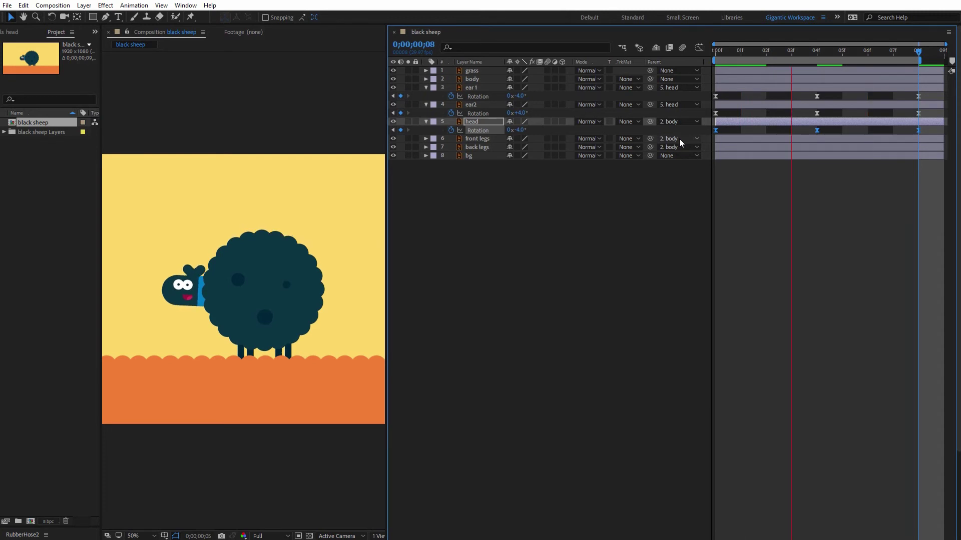
key("space")
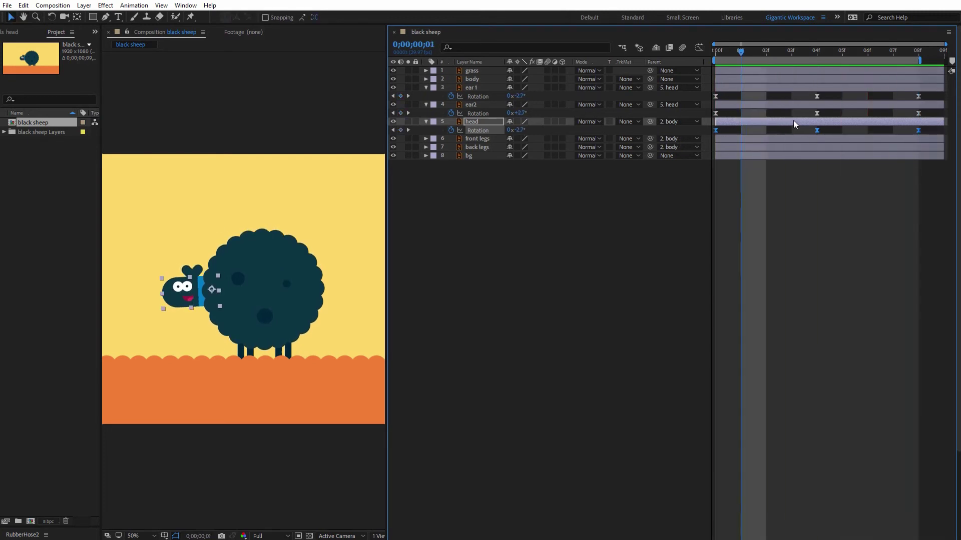
left_click_drag(794, 122, 750, 123)
key("ctrl+z")
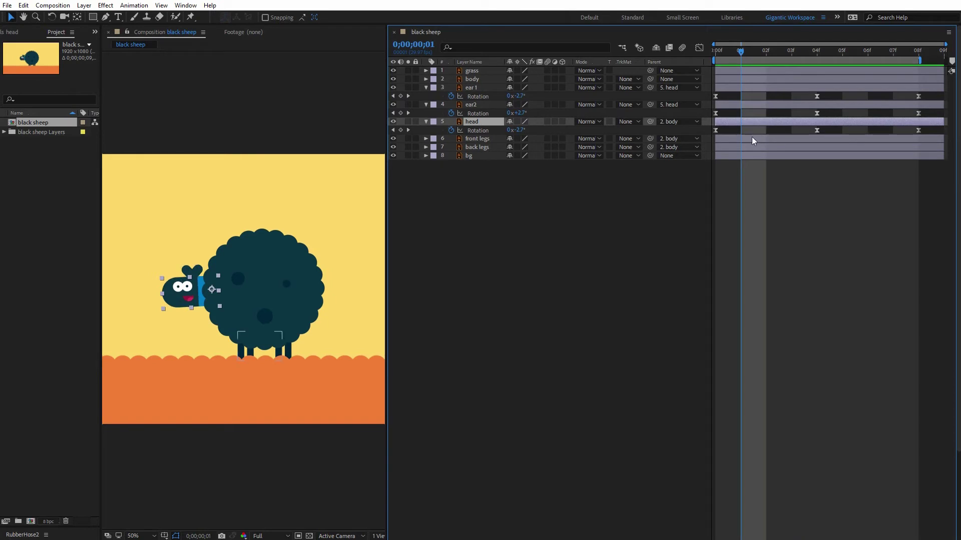
- Add a loopOut(type = "cycle", numKeyframes = 0) expression to the head layer's Rotation
left_click(715, 130)
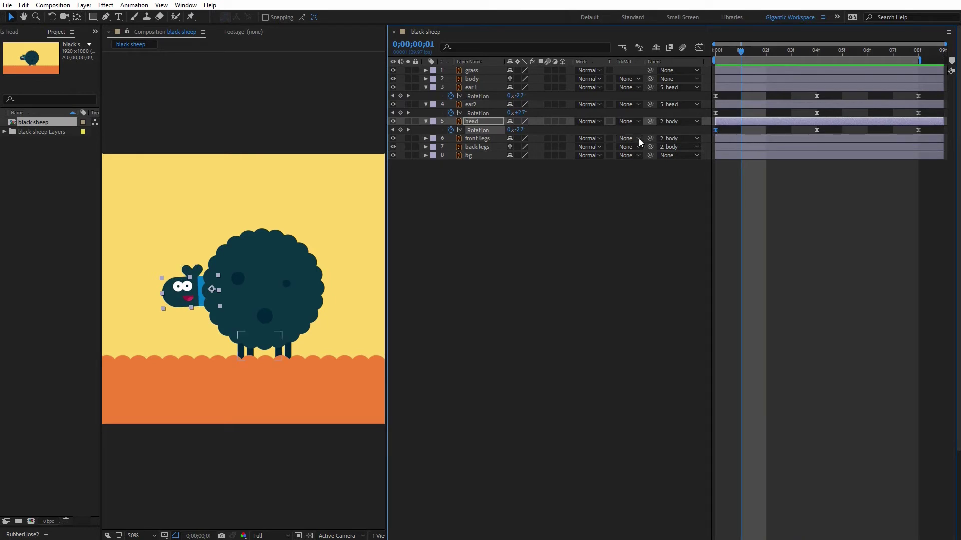
left_click(451, 130, "alt")
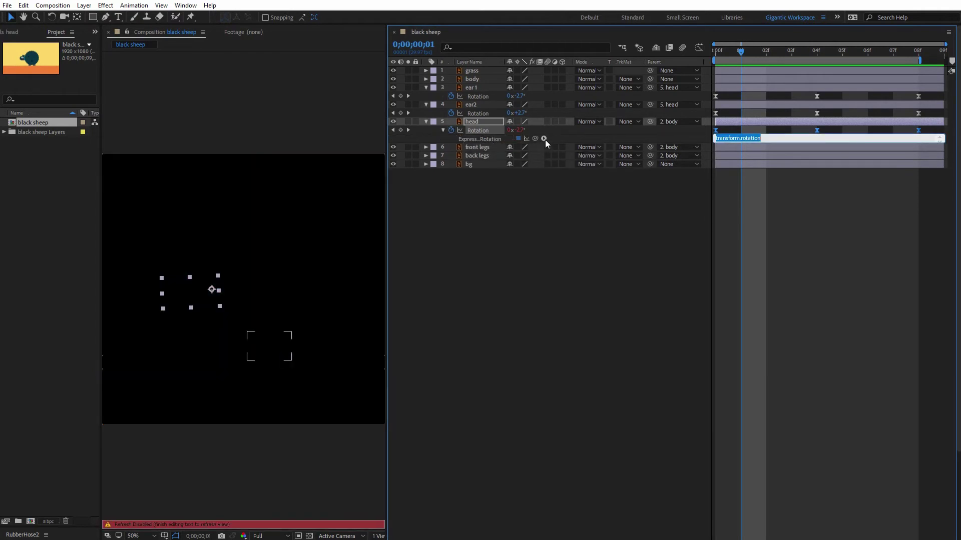
left_click(543, 139)
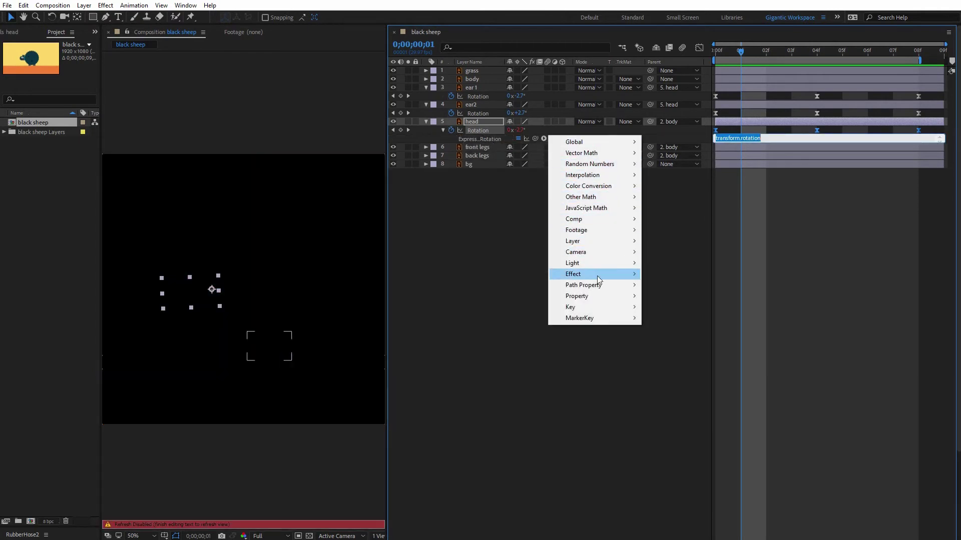
mouse_move(619, 296)
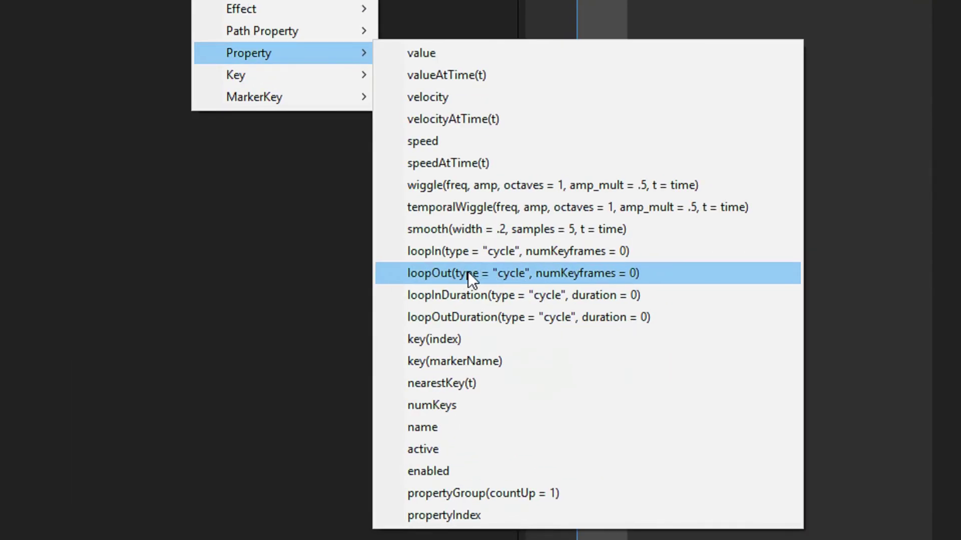
left_click(472, 273)
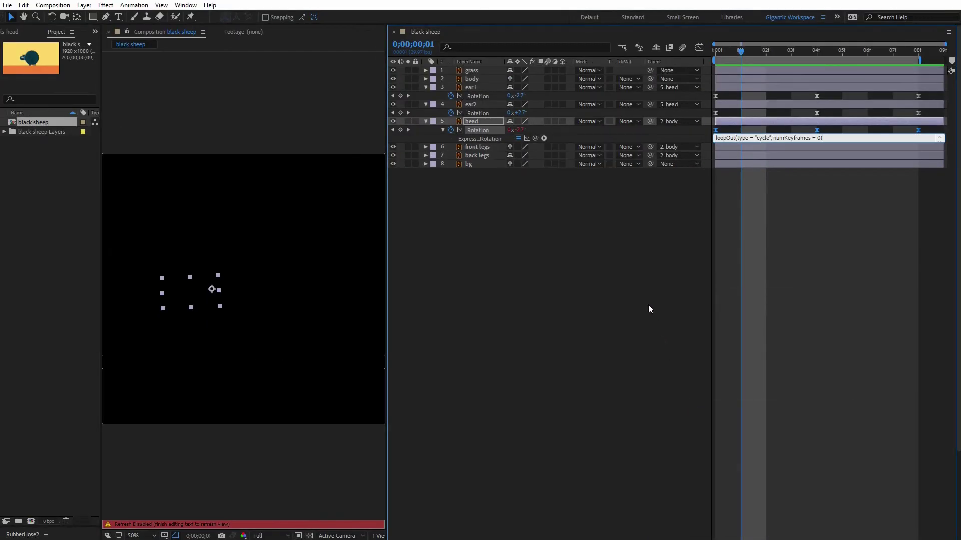
left_click(649, 309)
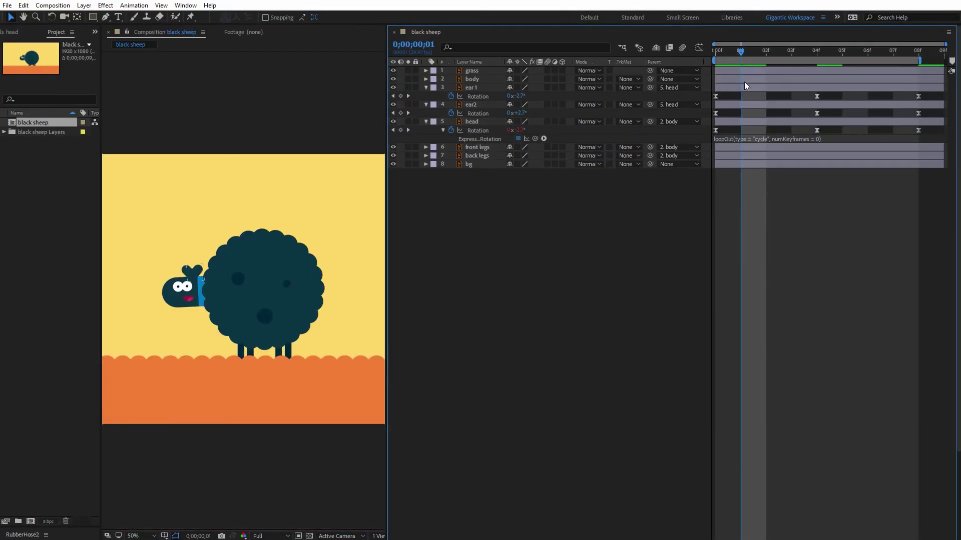
- Shift the head layer two frames earlier, keep it extending to the composition's end, and preview the offset motion at 100% magnification
left_click(881, 121)
left_click_drag(880, 122, 936, 121)
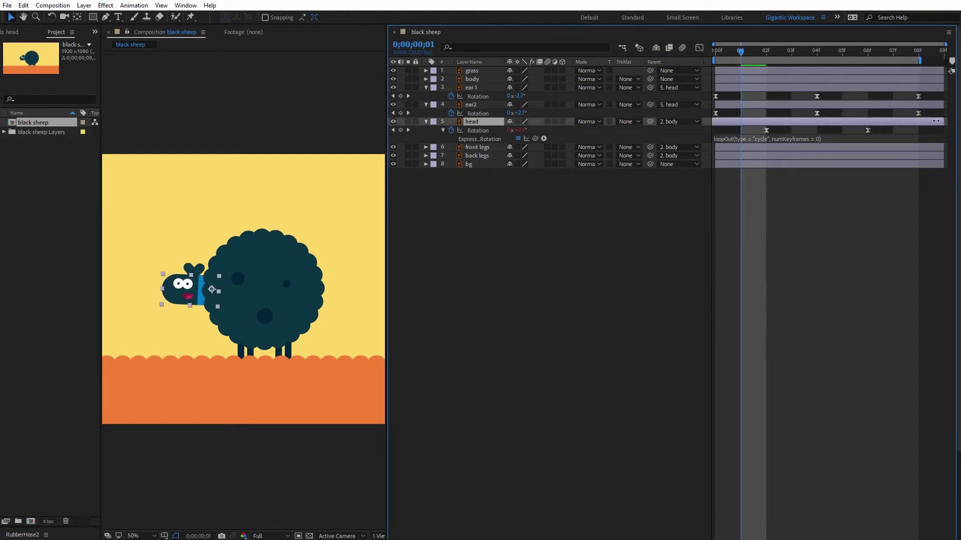
left_click(136, 536)
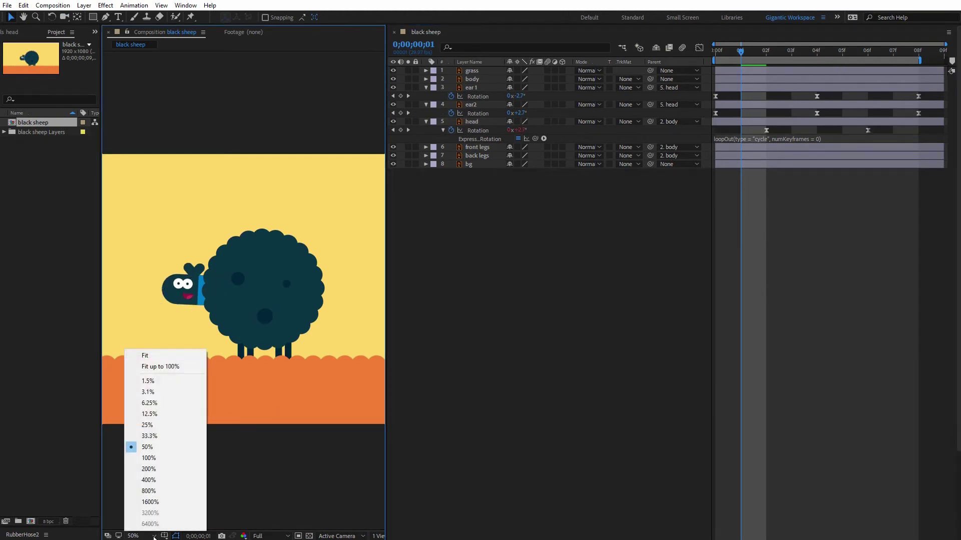
left_click(158, 460)
key("space")
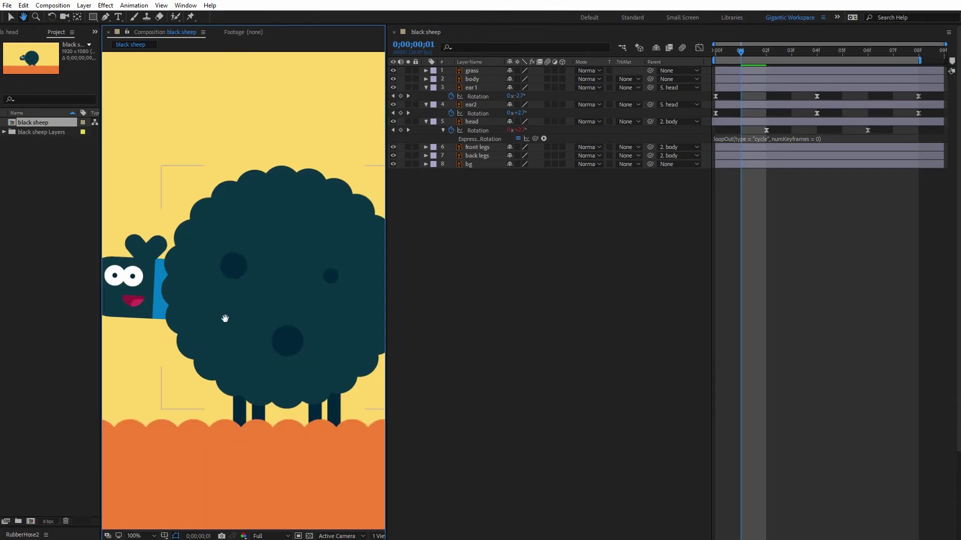
left_click_drag(223, 317, 247, 295)
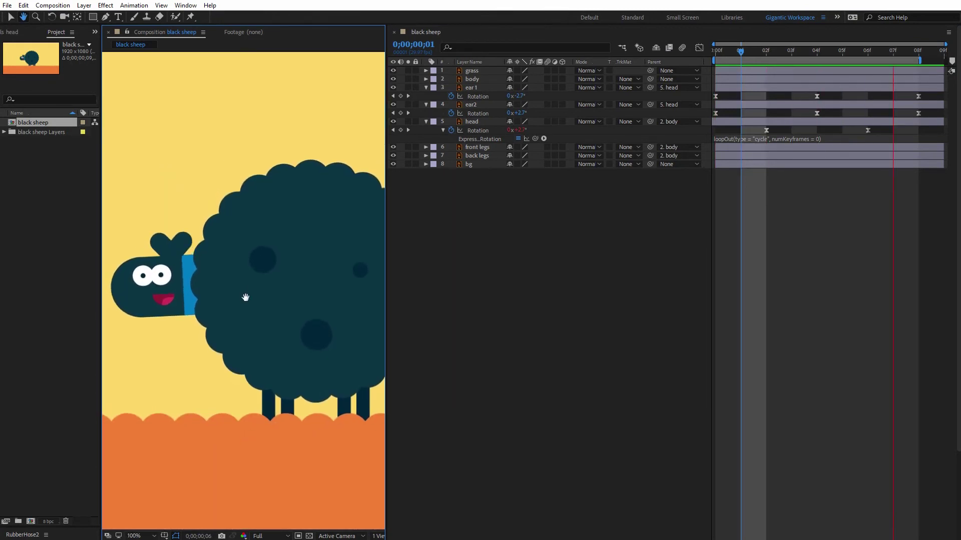
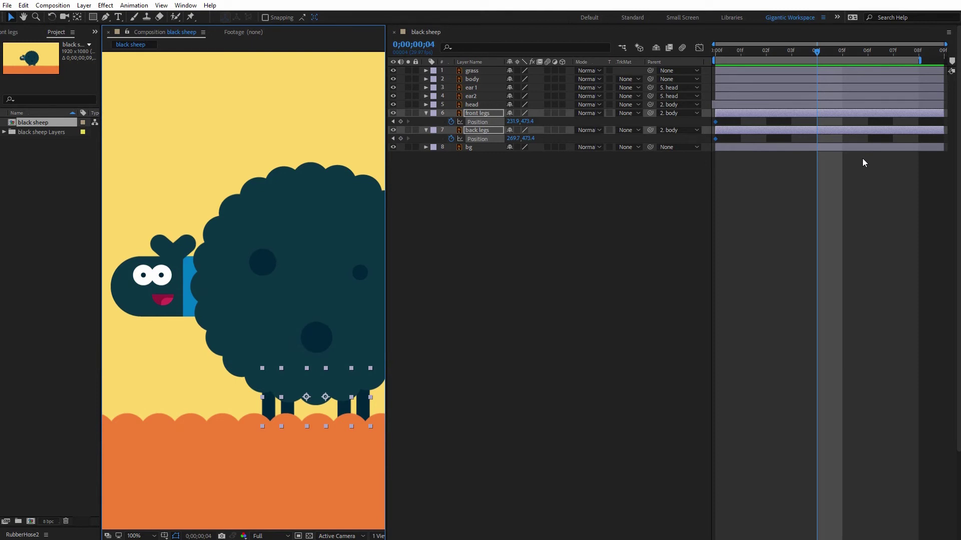
- At frame 4, move the front legs to Position 258.9, 473.4 and the back legs to 296.7, 473.4
key("Right")
key("Right")
key("Right")
key("Right")
key("Right")
key("Right")
key("Right")
key("Right")
key("Right")
key("Right")
key("Right")
key("Right")
key("Right")
key("Right")
key("Right")
key("Right")
key("Right")
key("Right")
key("Right")
key("Right")
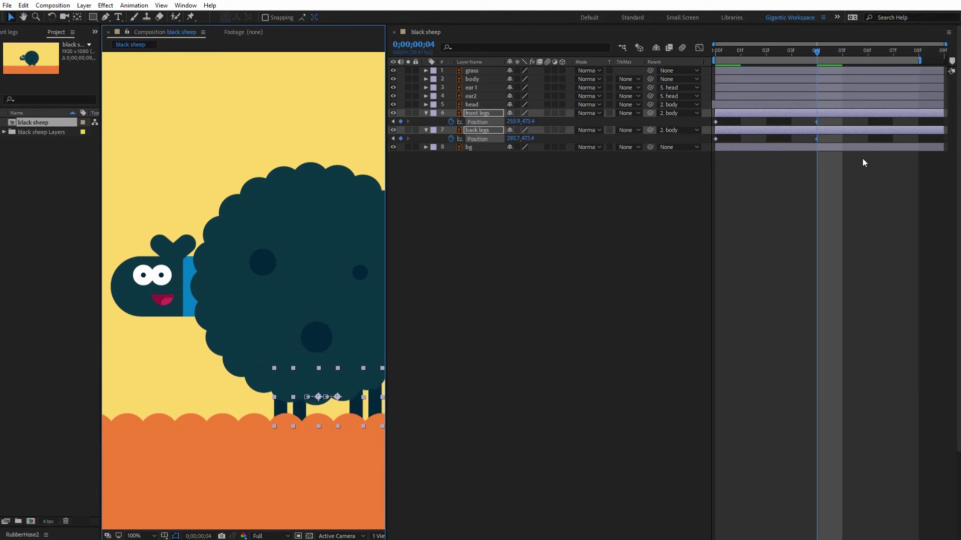
key("Right")
key("Right")
key("Right")
left_click(860, 168)
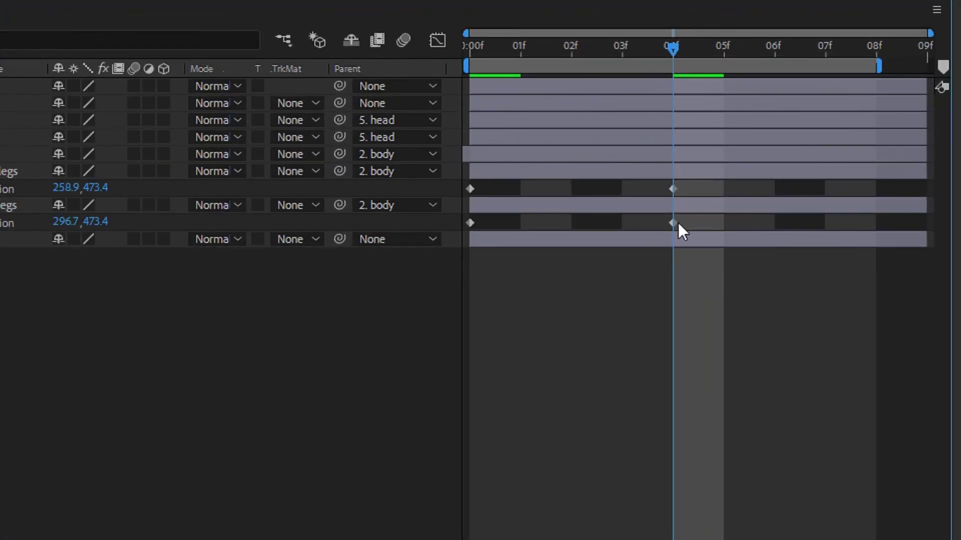
- Swap the back legs layer's two Position keyframes between frame 0 and frame 4
left_click_drag(673, 223, 588, 224)
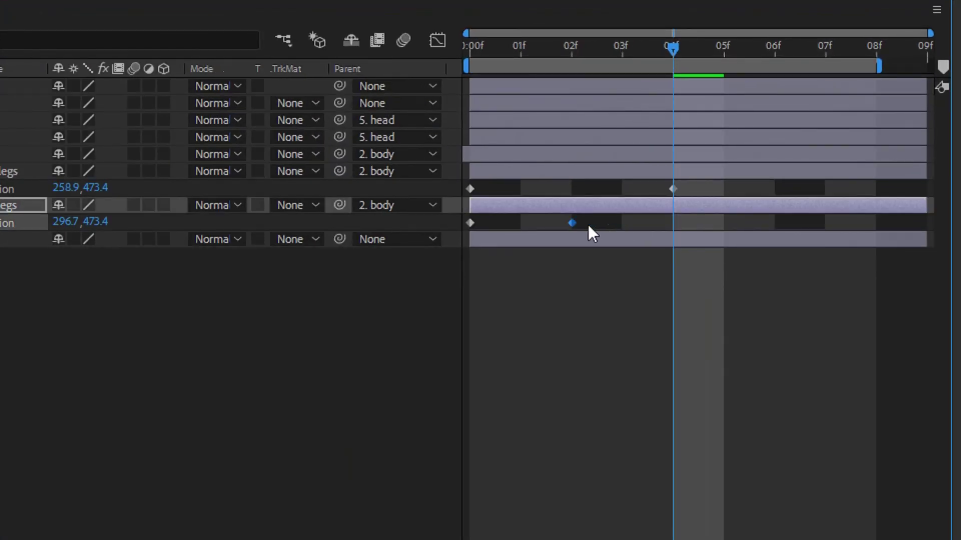
left_click(470, 223)
left_click_drag(470, 223, 672, 223)
- Copy the first Position keyframe of the front legs and of the back legs to frame 8
left_click(876, 110)
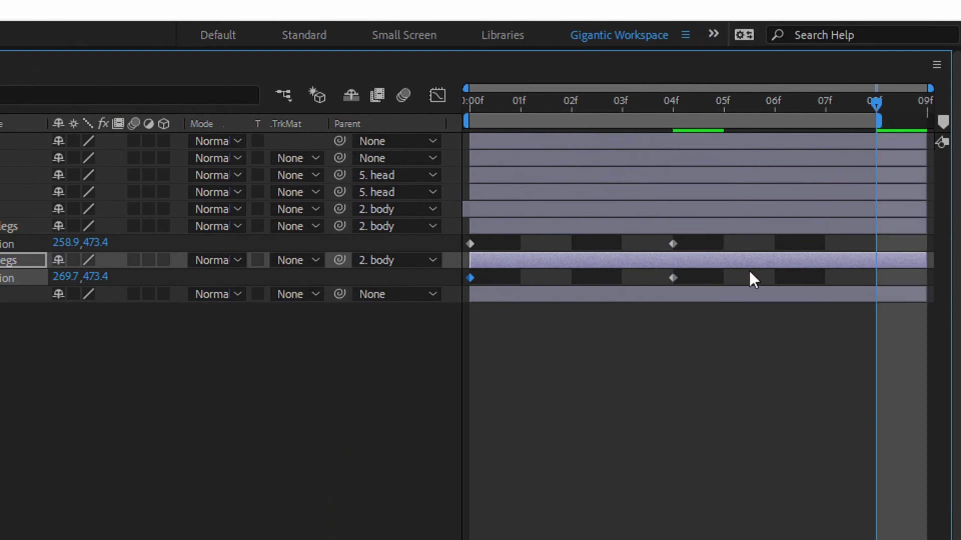
left_click(471, 244)
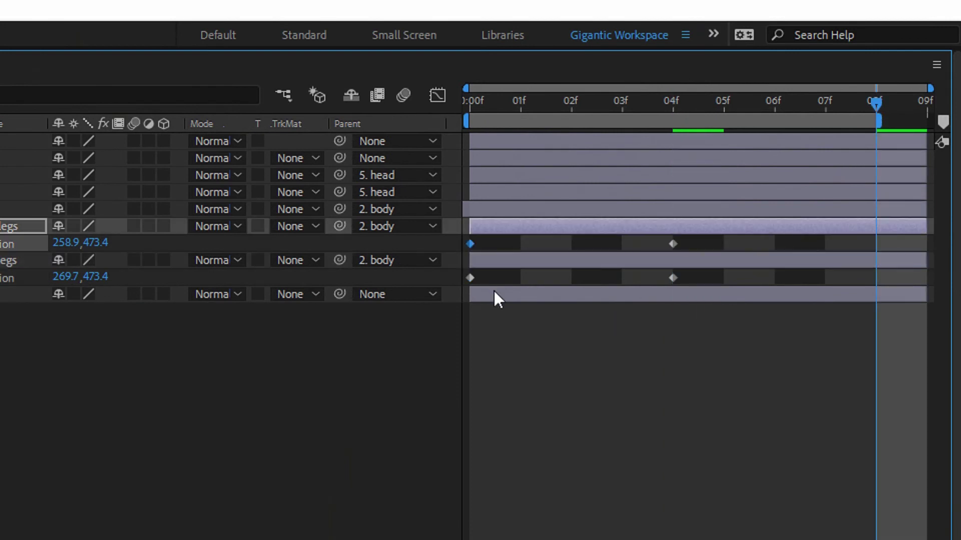
key("ctrl+v")
left_click(470, 278)
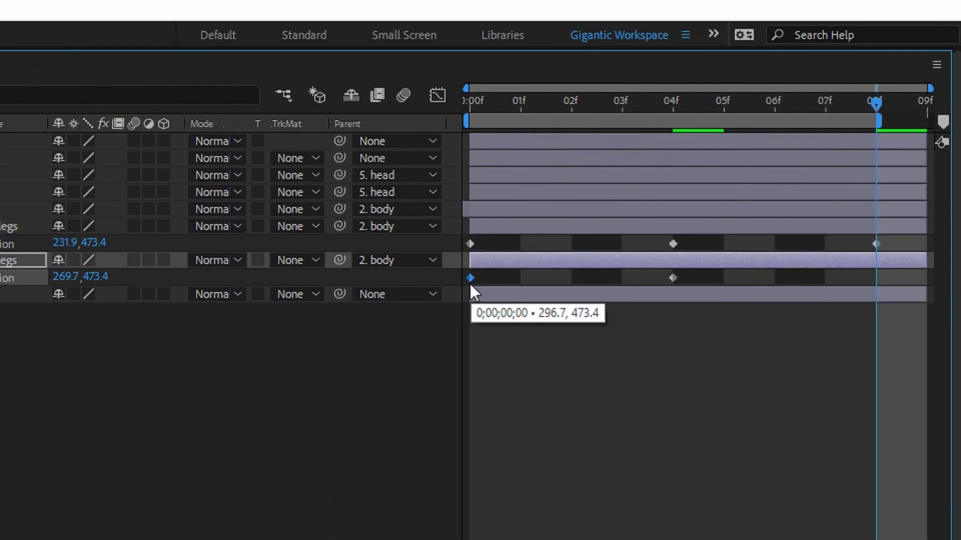
key("ctrl+v")
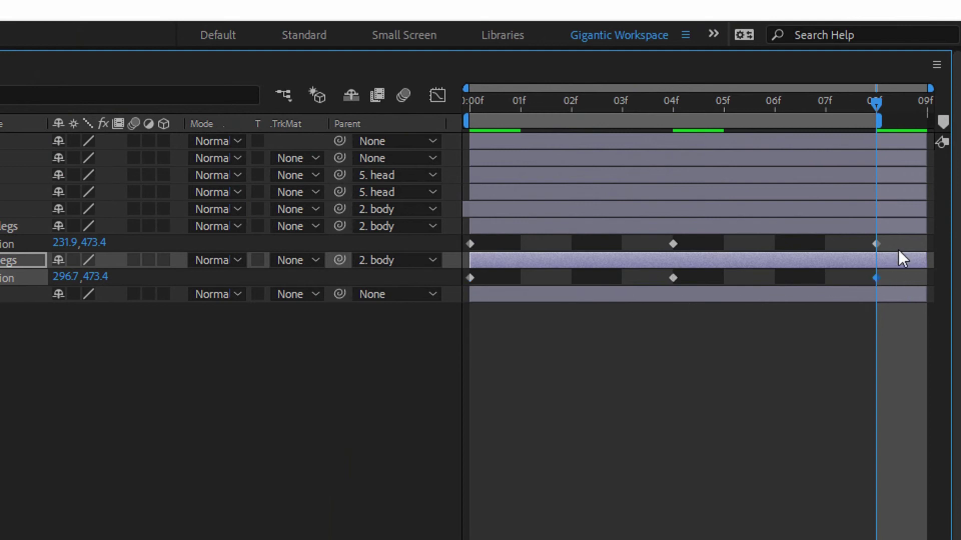
- Apply Easy Ease to all Position keyframes of both leg layers and preview the walk at 50% magnification
left_click_drag(894, 238, 770, 266)
left_click_drag(707, 279, 468, 306)
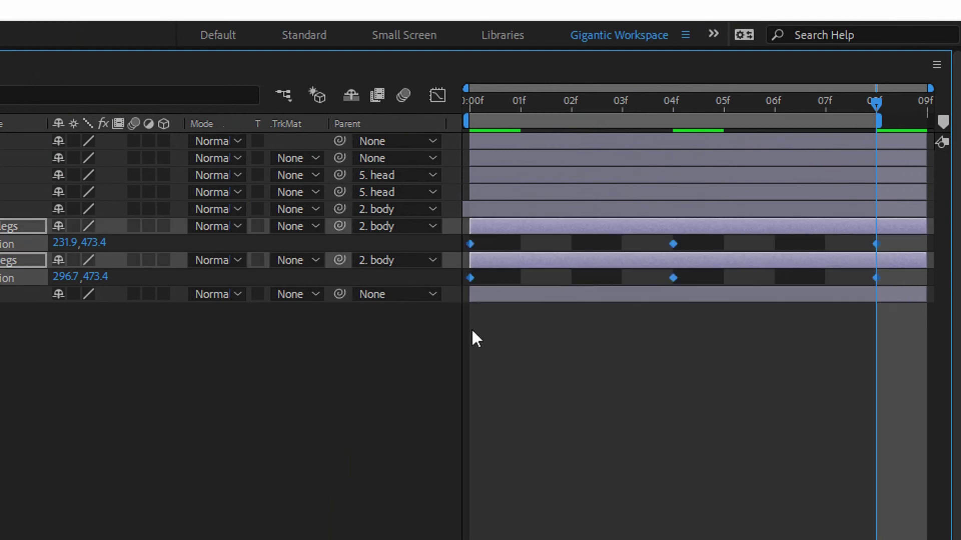
key("F9")
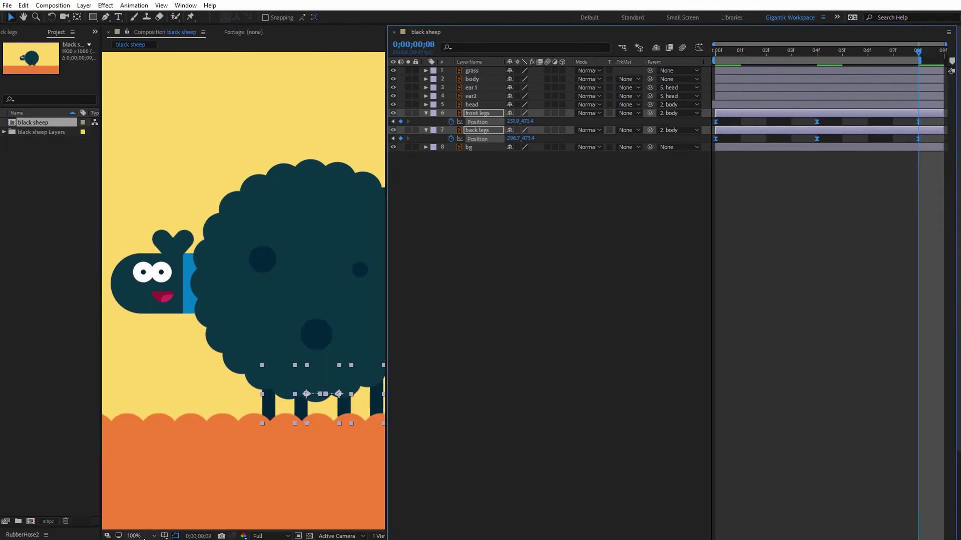
left_click(145, 536)
left_click(152, 447)
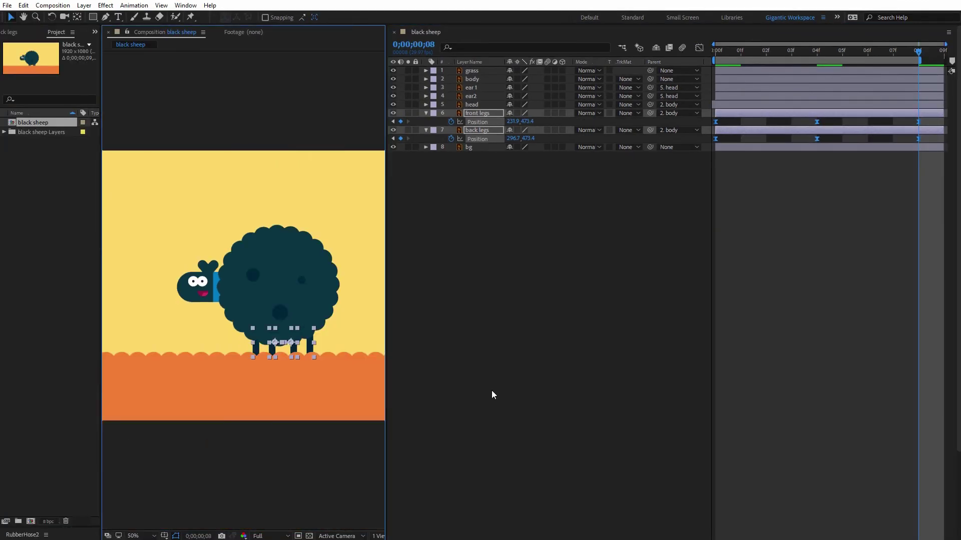
left_click(492, 389)
key("space")
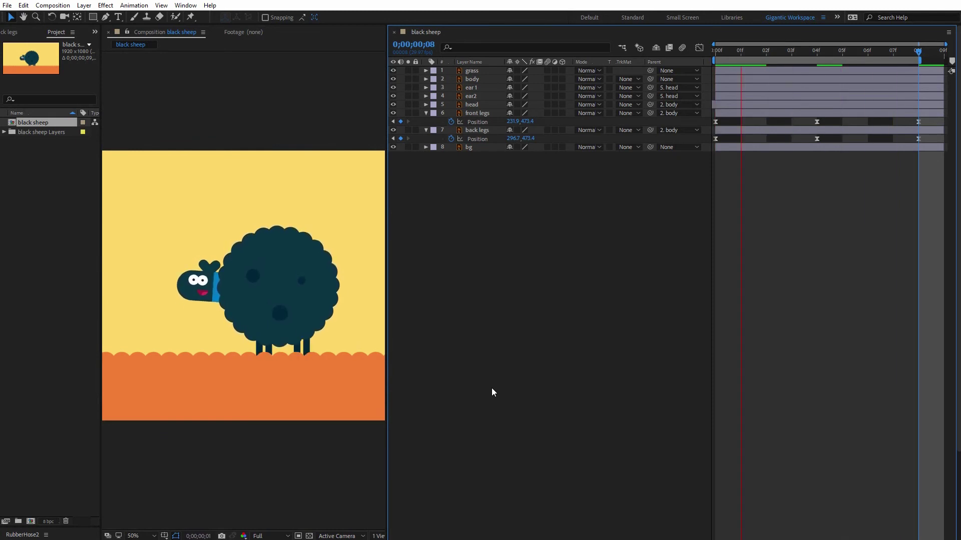
key("space")
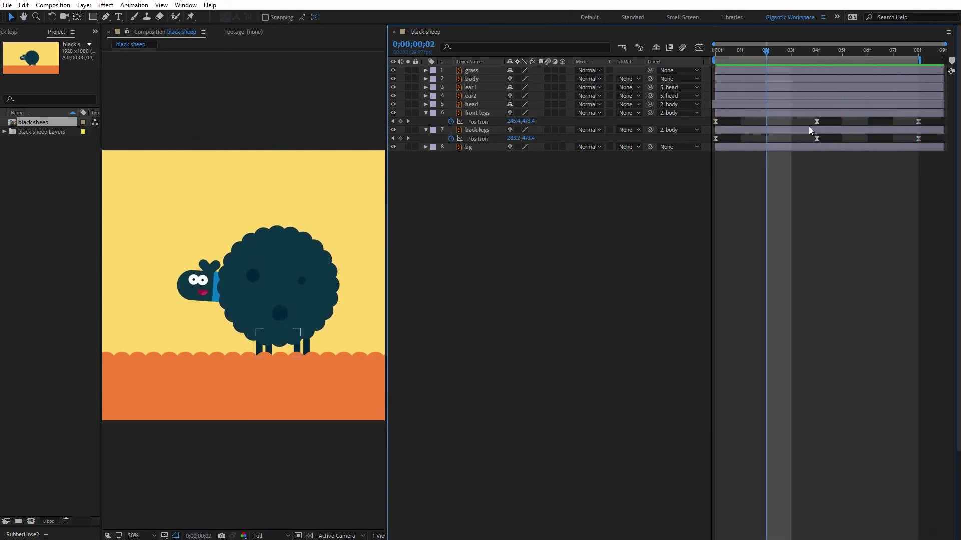
- Raise the front legs layer at frame 6 to Position 245.4, 439.1
left_click(873, 114)
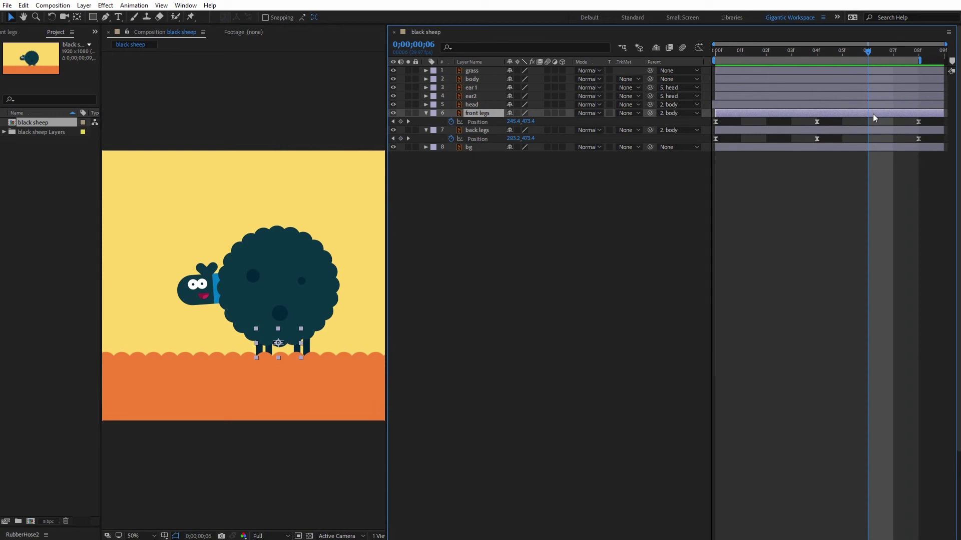
key("shift+Up")
key("shift+Up")
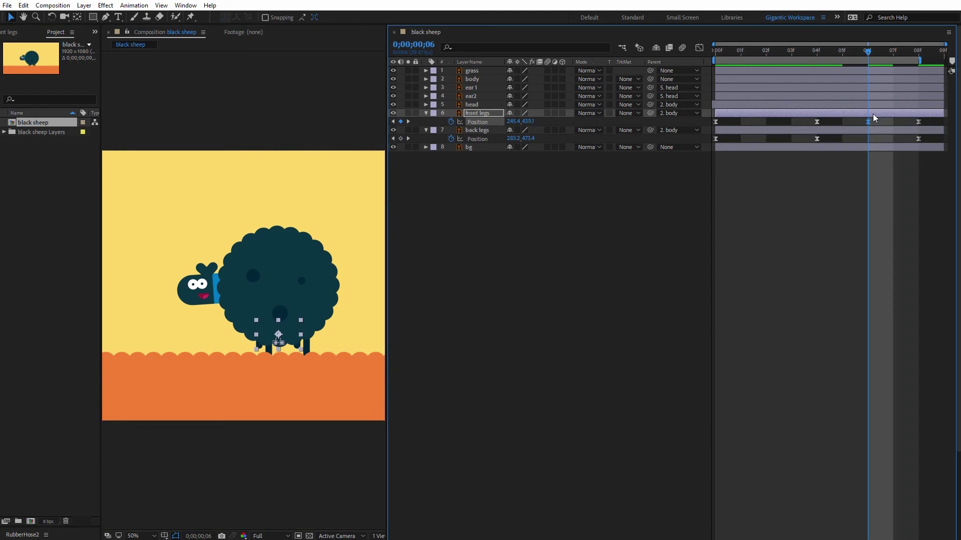
- Raise the back legs layer at frame 2 to Position 283.2, 442.1
left_click(156, 535)
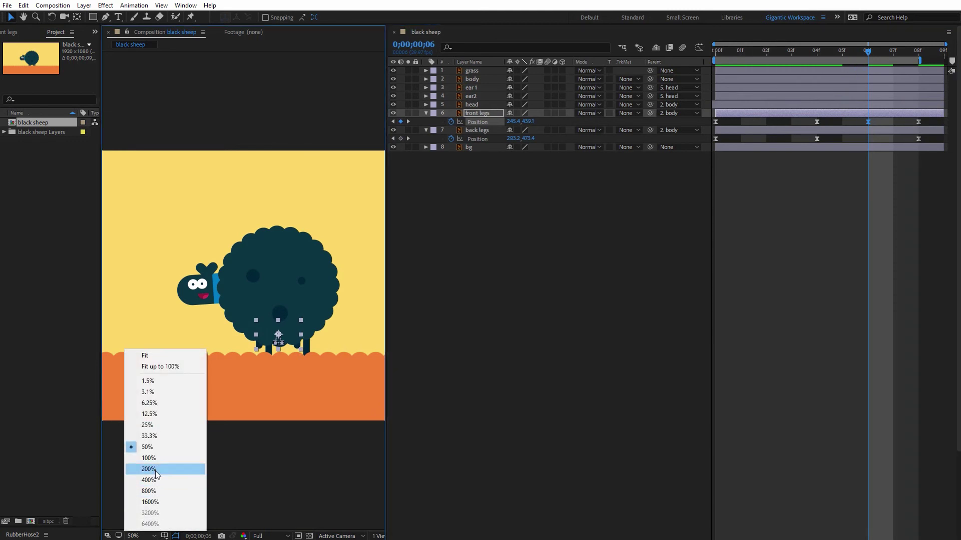
left_click(149, 459)
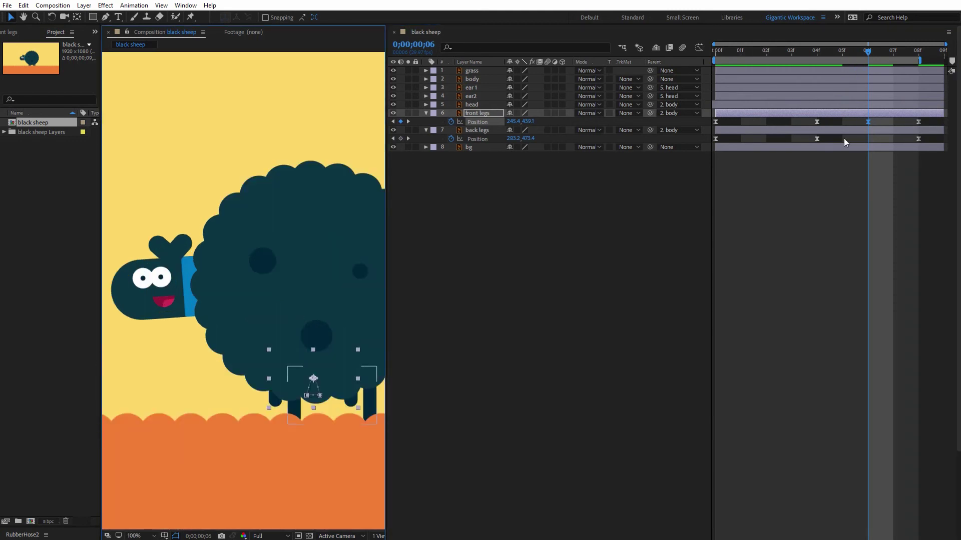
left_click(767, 54)
left_click(781, 129)
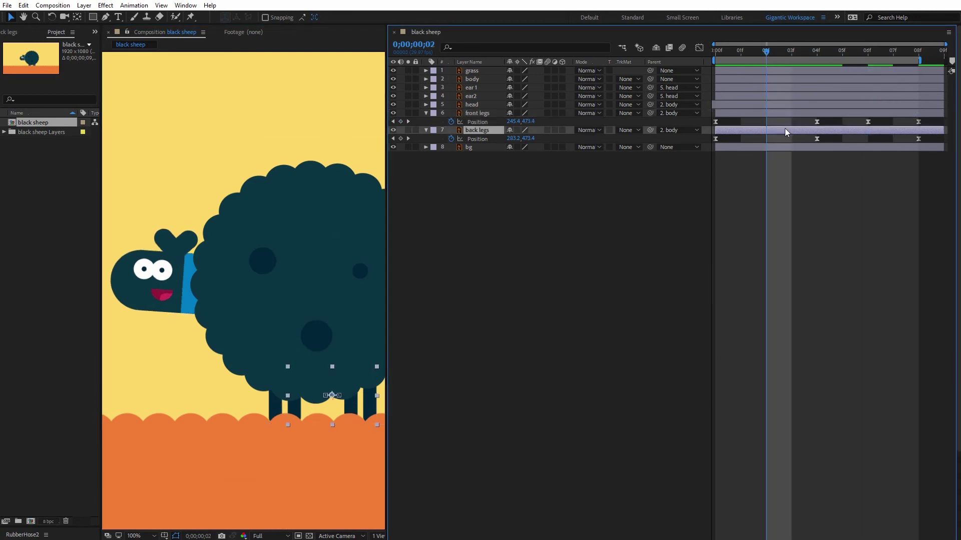
key("Up")
key("Up")
key("Up")
key("Up")
key("Up")
key("Up")
key("Up")
key("Up")
key("Up")
key("Up")
key("Up")
key("Up")
key("Up")
key("Up")
key("Up")
key("Up")
key("Up")
key("Up")
key("Up")
key("Up")
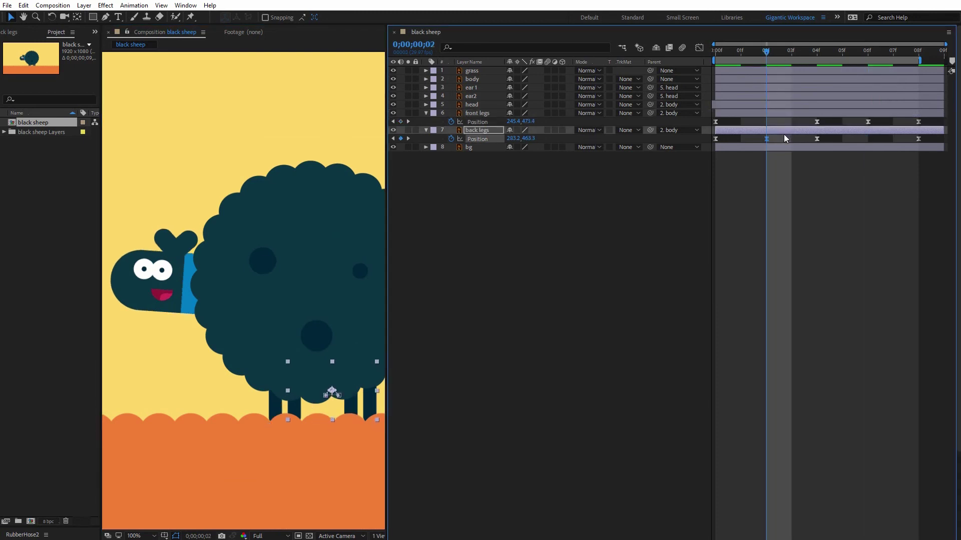
key("Up")
key("Up")
key("Up")
key("Up")
key("Up")
key("Up")
key("Up")
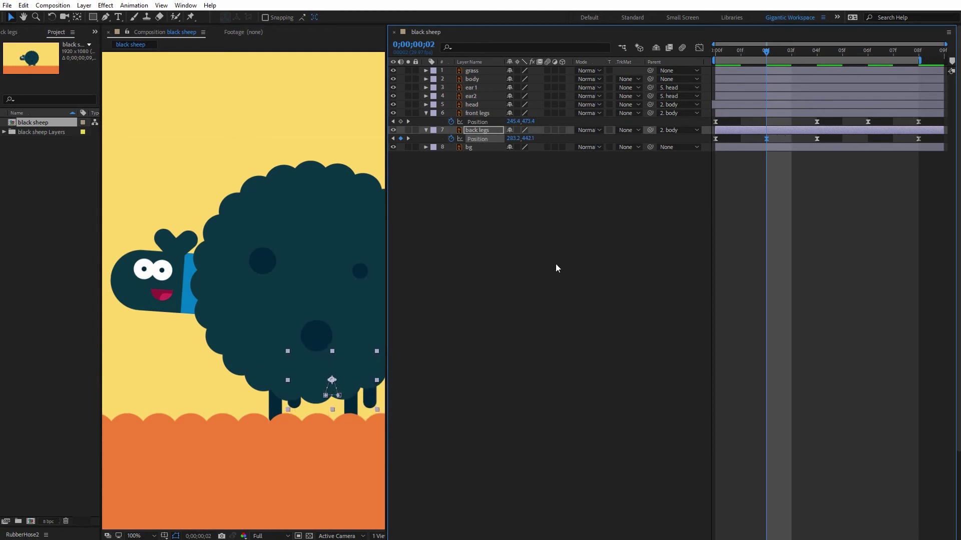
- Preview the walk cycle with the lifted legs at 50% magnification
left_click(152, 536)
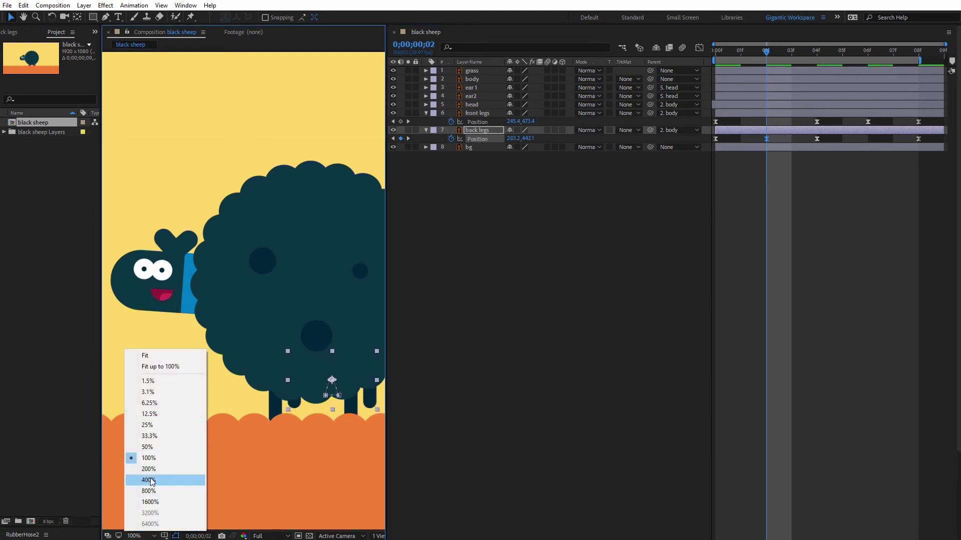
left_click(148, 447)
left_click(553, 378)
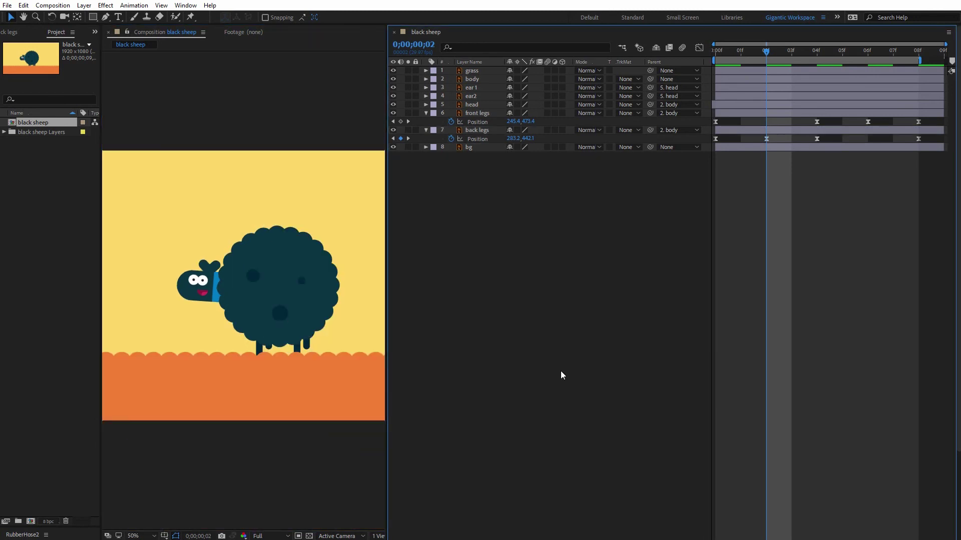
key("space")
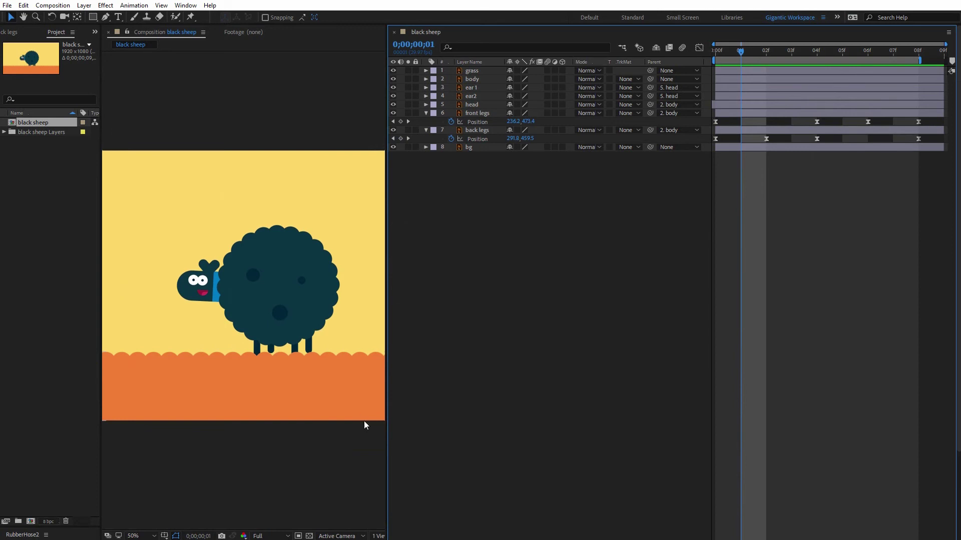
- Add a Position keyframe to the grass layer at frame 0, with its right end shown at 200% magnification
key("h")
left_click(334, 335)
left_click_drag(333, 335, 99, 303)
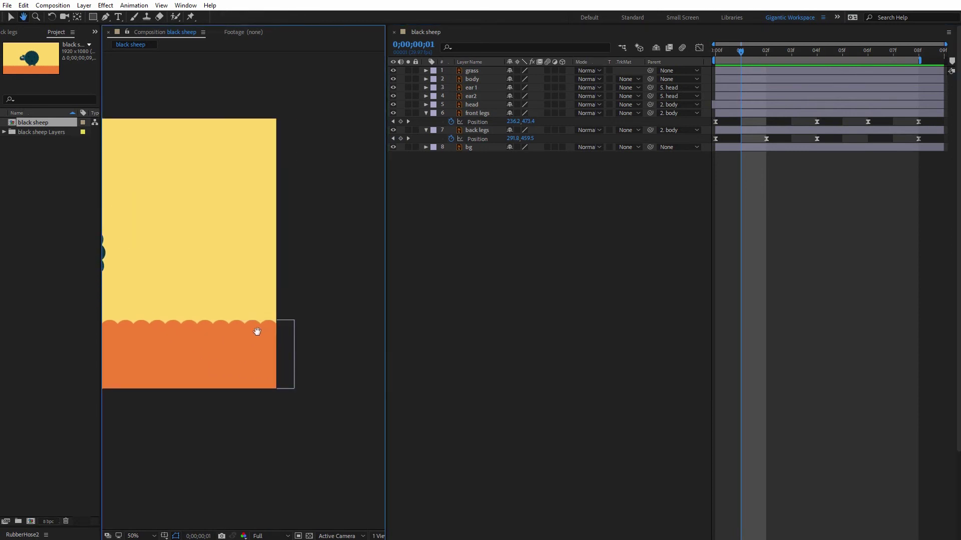
left_click(145, 536)
left_click(149, 469)
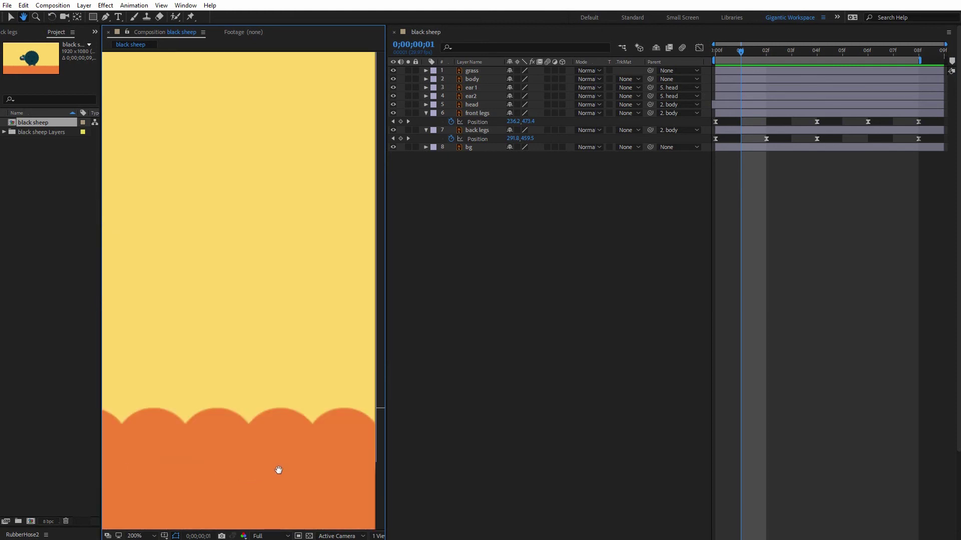
left_click_drag(278, 467, 208, 389)
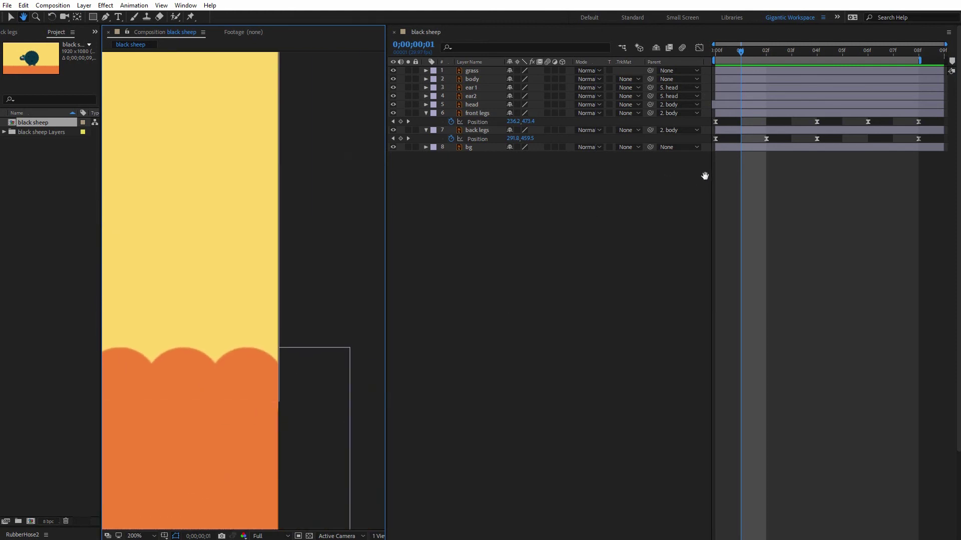
key("v")
left_click(729, 71)
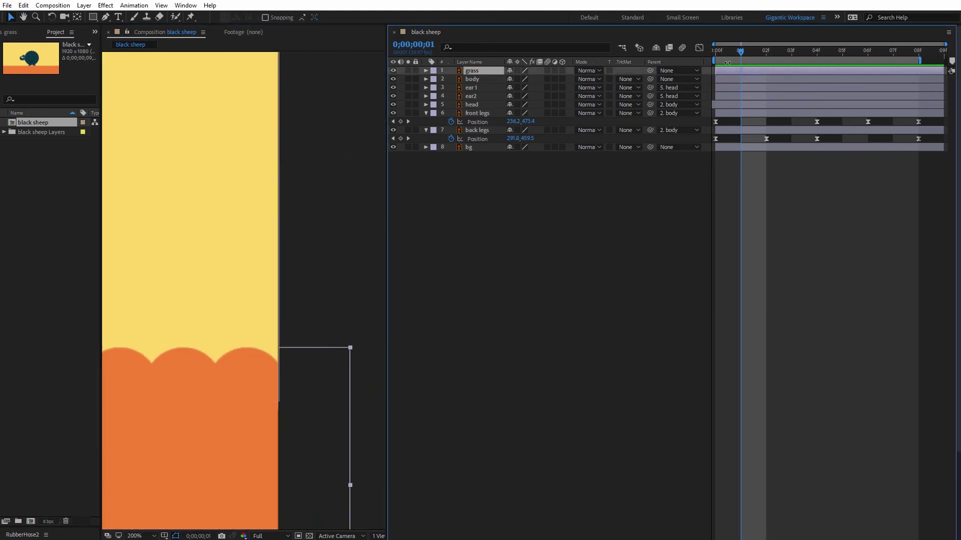
left_click(722, 52)
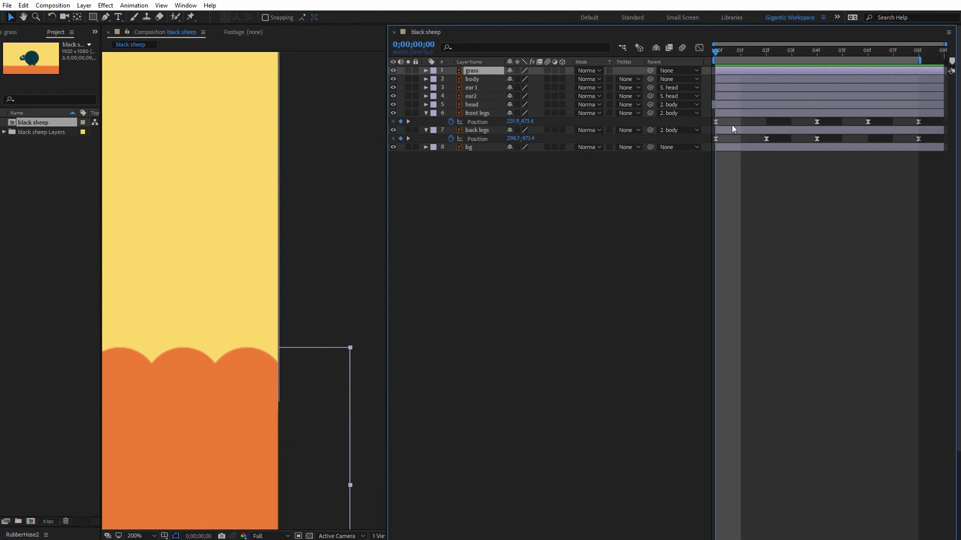
key("p")
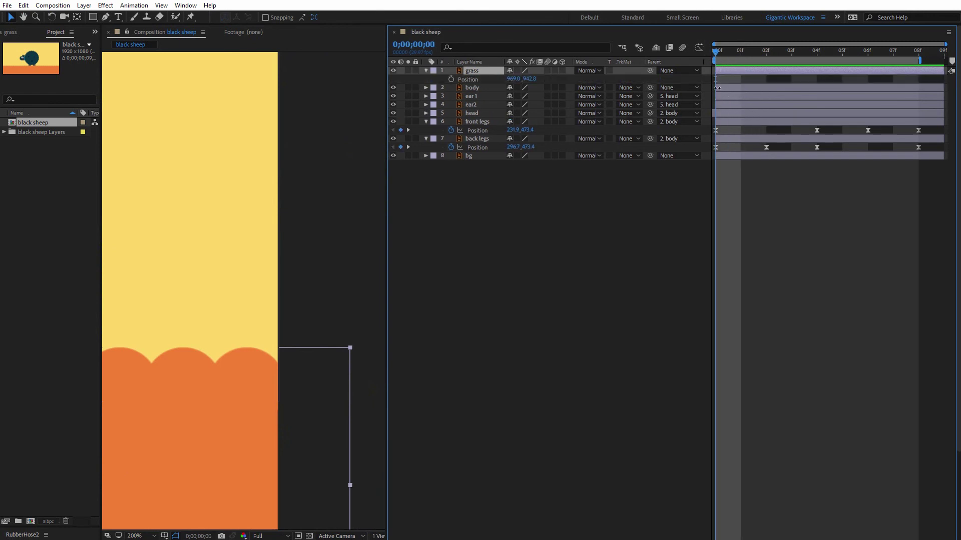
left_click(451, 79)
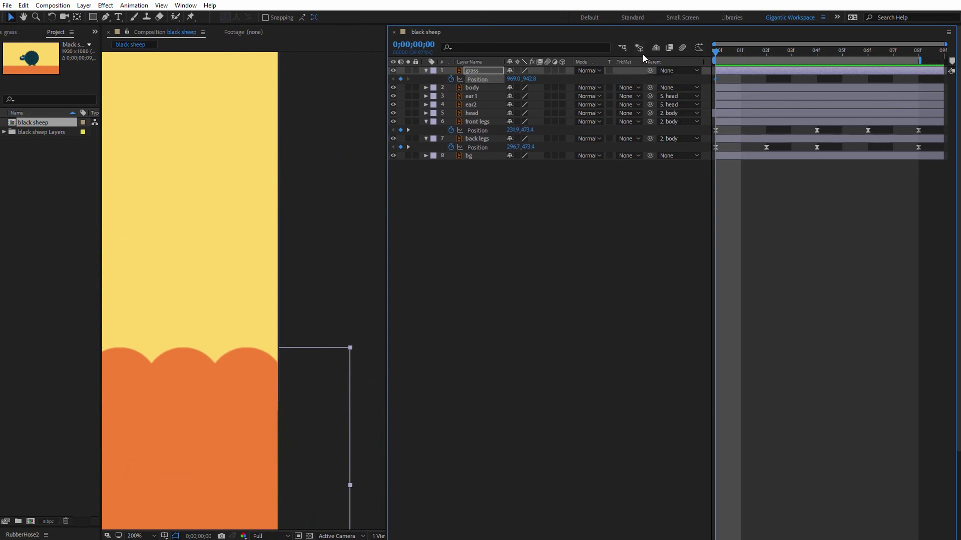
- At frame 8, shift the grass layer one scallop to the right, to about X Position 1033.5
left_click(915, 53)
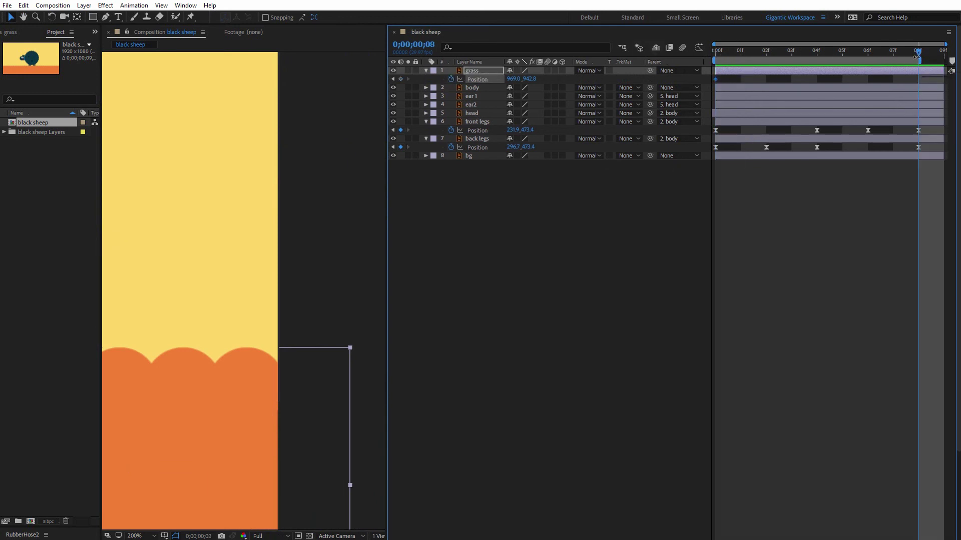
left_click_drag(230, 399, 294, 395)
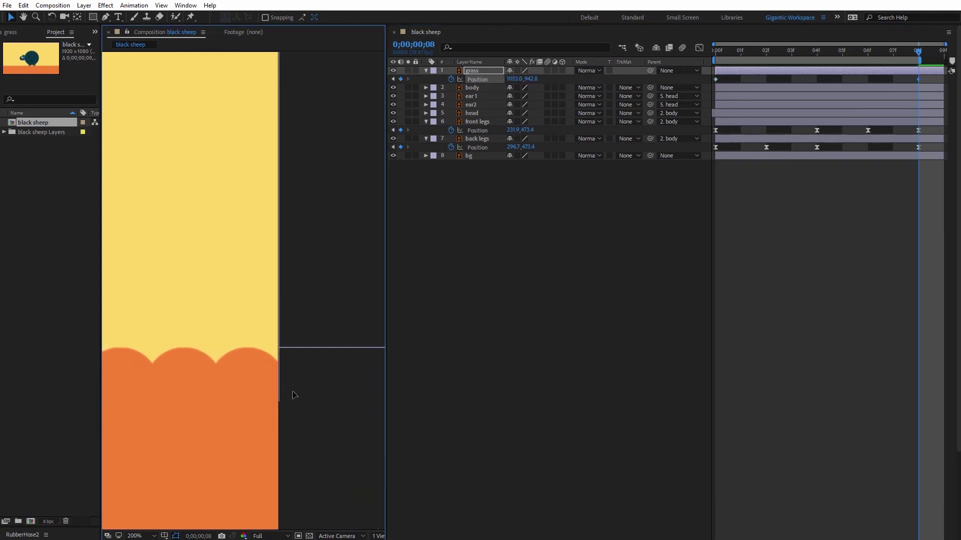
left_click(721, 54)
left_click(944, 53)
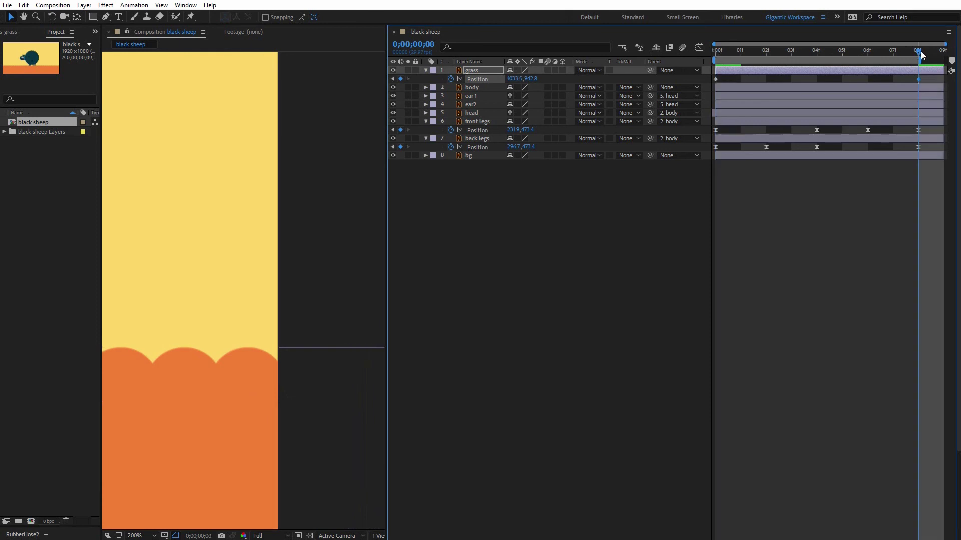
- Fine-tune the grass layer's X Position at frame 8 to 1032.0, comparing its scallop alignment with frame 0
left_click(705, 59)
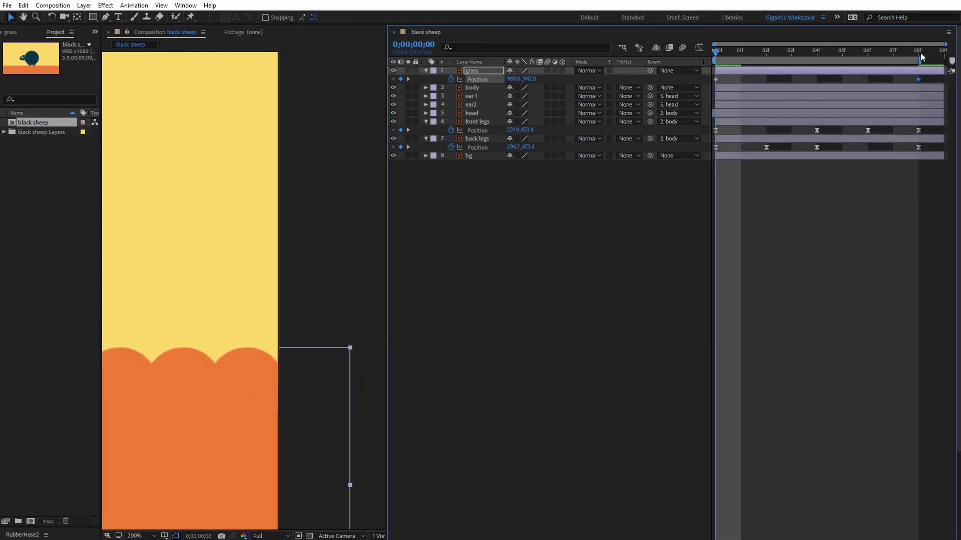
left_click(919, 53)
left_click(712, 55)
left_click(918, 53)
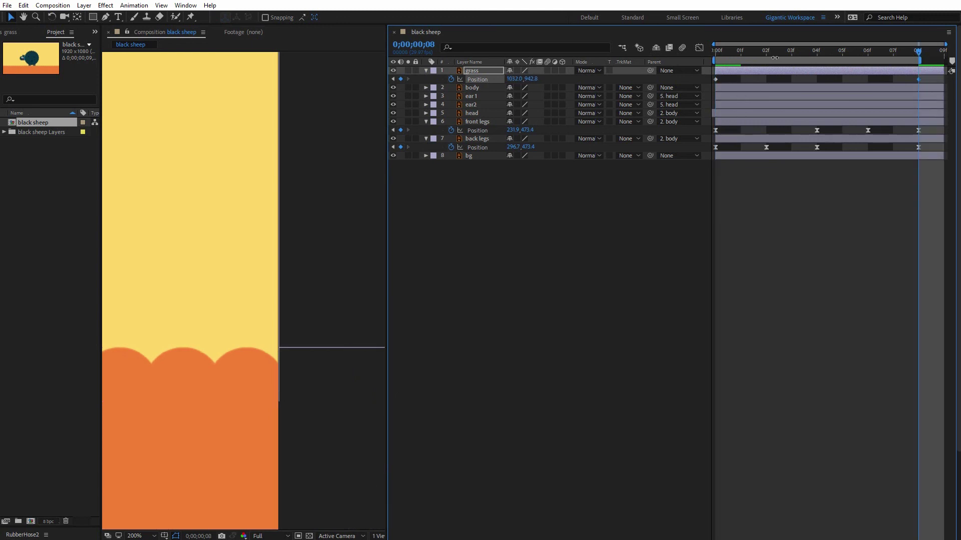
left_click(715, 53)
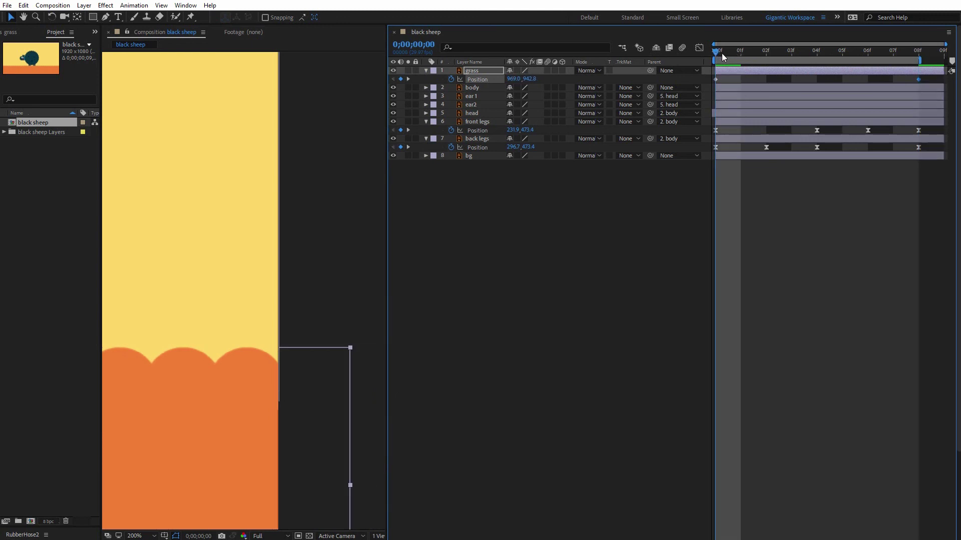
left_click(917, 52)
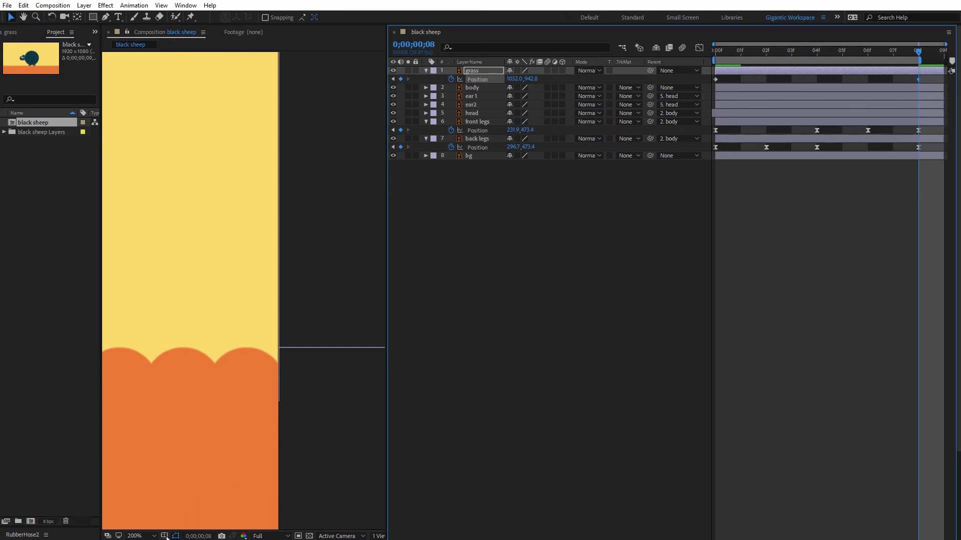
- Preview the walk cycle with the moving grass at 50% magnification
left_click(137, 536)
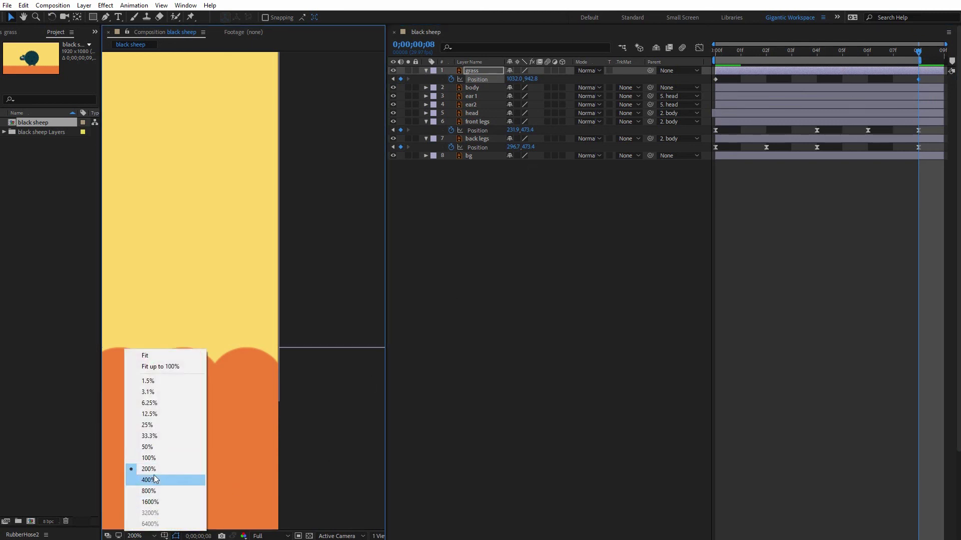
left_click(147, 447)
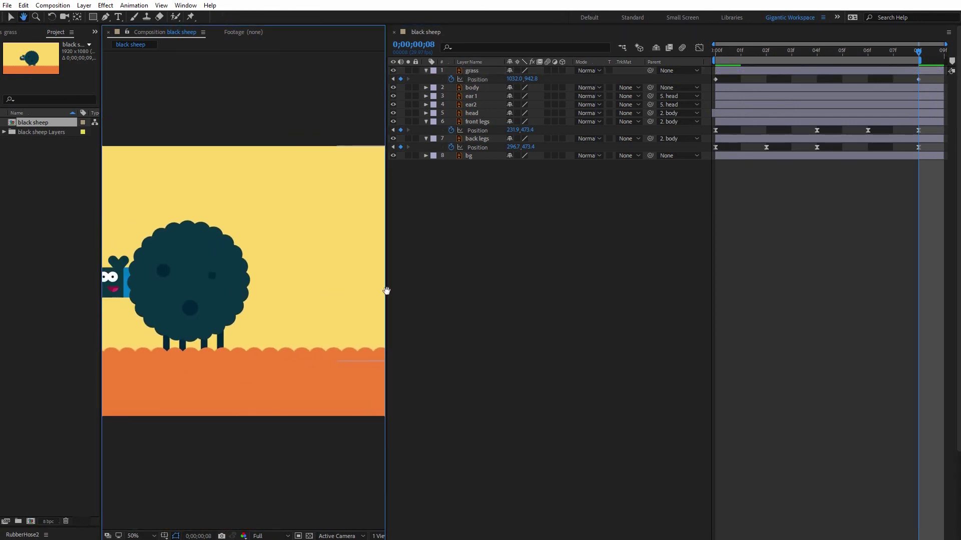
left_click_drag(386, 291, 423, 287)
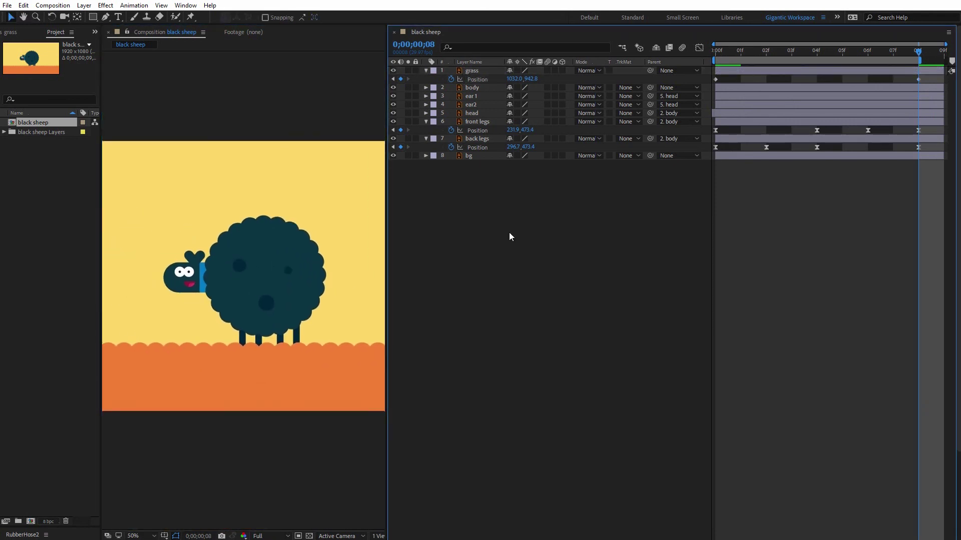
key("space")
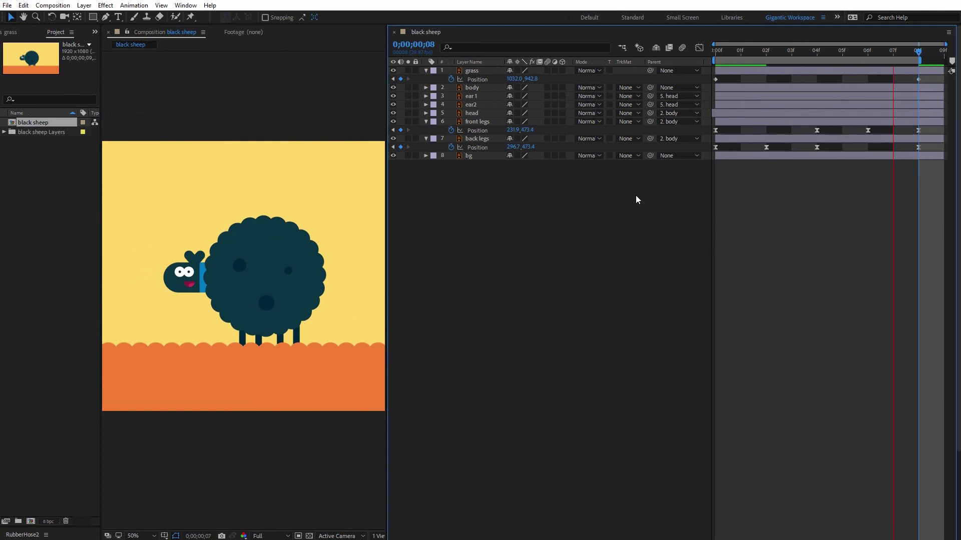